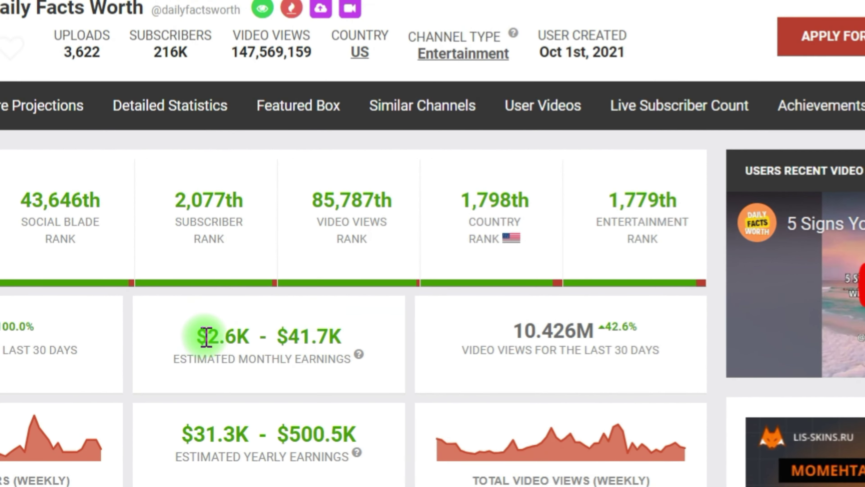
Step: Highlight the channel's estimated earnings range on its Shorts page
drag(243, 337, 354, 338)
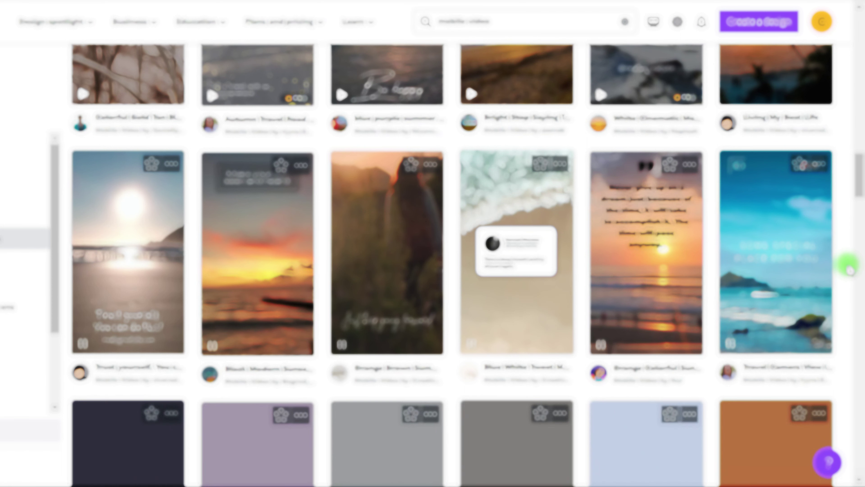
Step: Start a blank mobile video design and place a new heading above the quote
scroll(849, 269, up, 15)
click(131, 439)
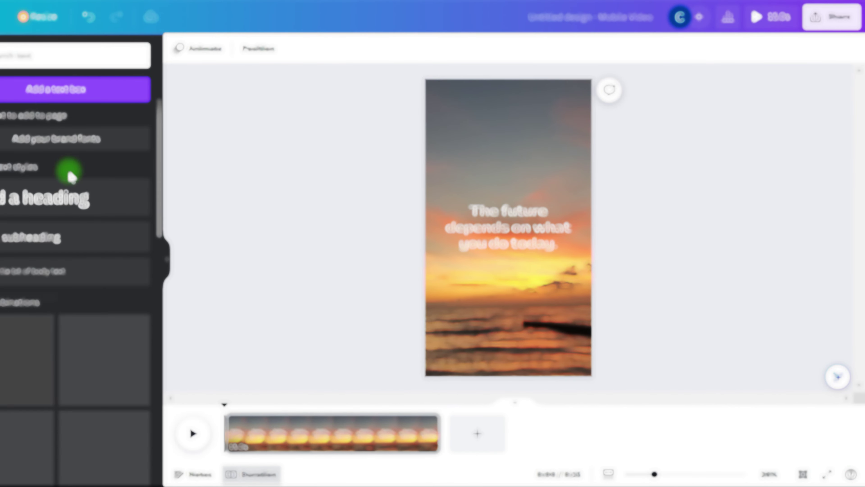
click(55, 197)
drag(517, 262, 525, 176)
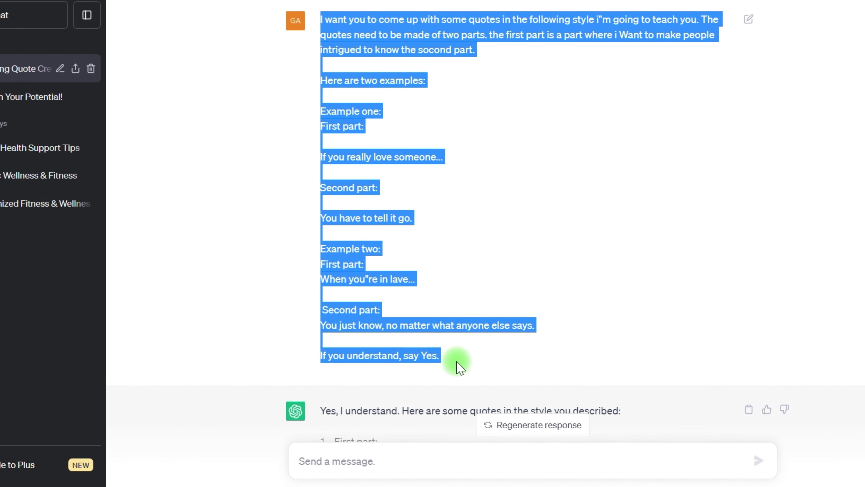
Step: Ask ChatGPT for two-part love, heartbreak and friendship quotes, then paste the girl/boy follow-up prompt
click(510, 211)
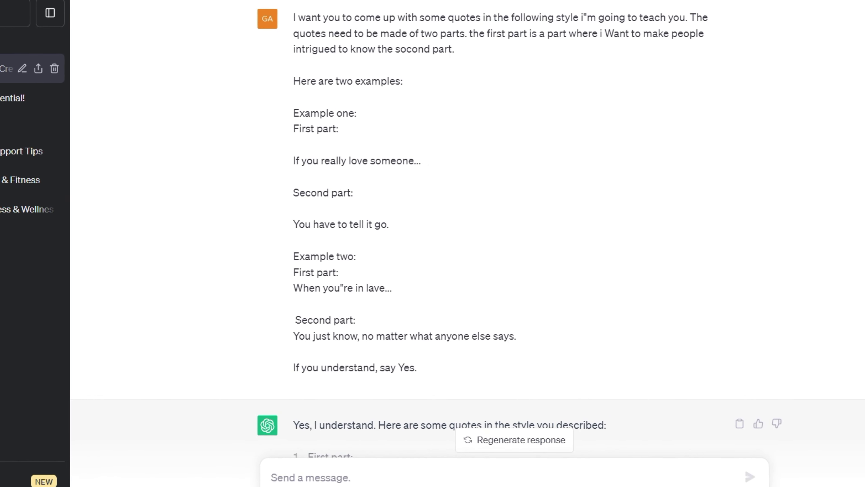
scroll(457, 238, down, 1)
scroll(457, 239, down, 10)
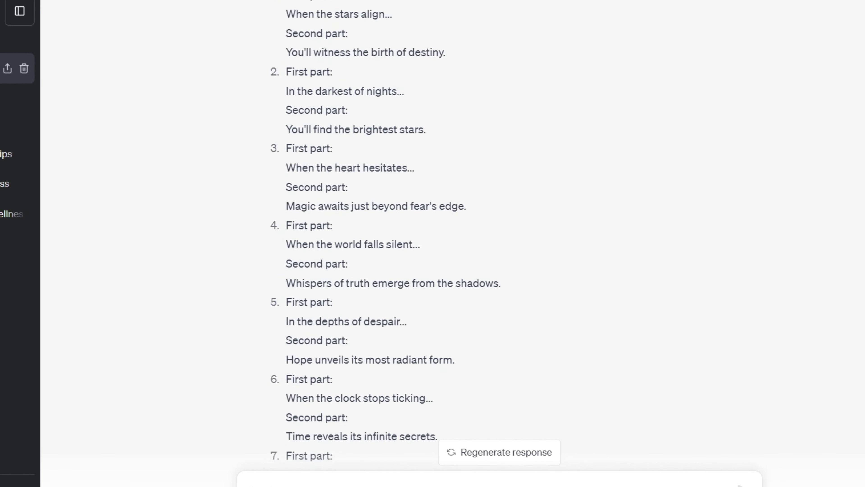
scroll(456, 238, down, 2)
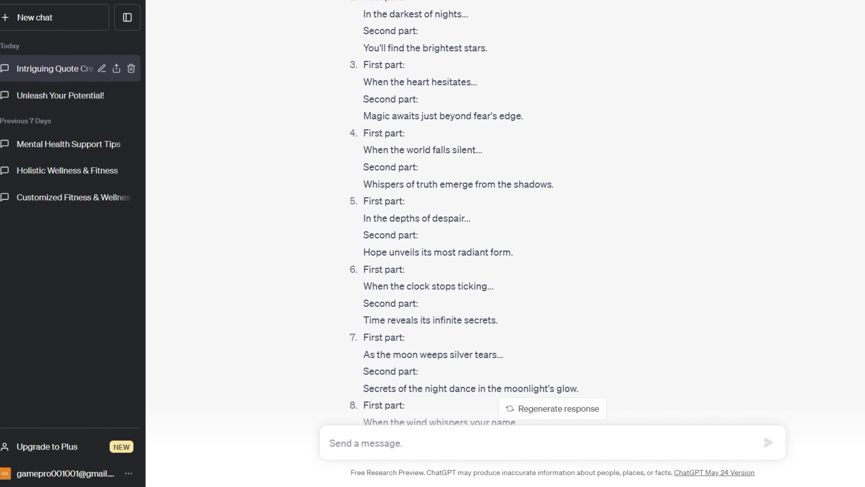
scroll(509, 442, down, 7)
click(509, 442)
text(Okay. I want the quotes to be about love, heartbreak and friendship. The target audience are people in their twenties. Could you give me example for the theme "love" the theme "heartbreak" and "friendship"?)
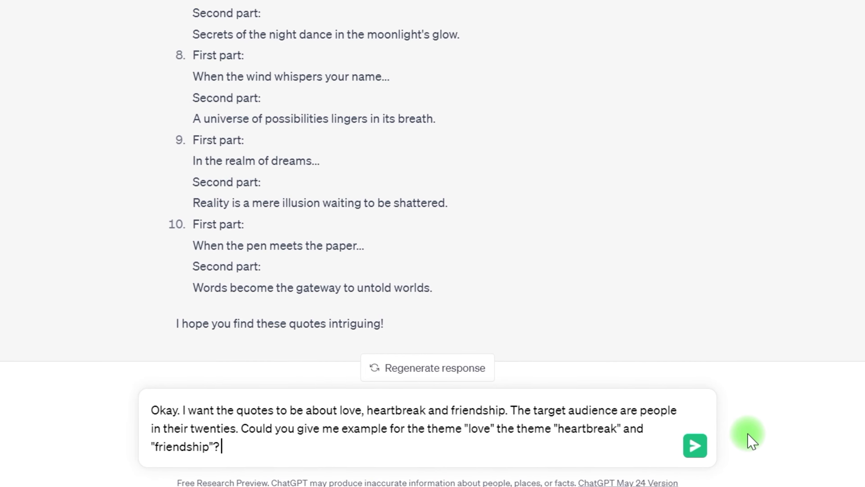
click(696, 447)
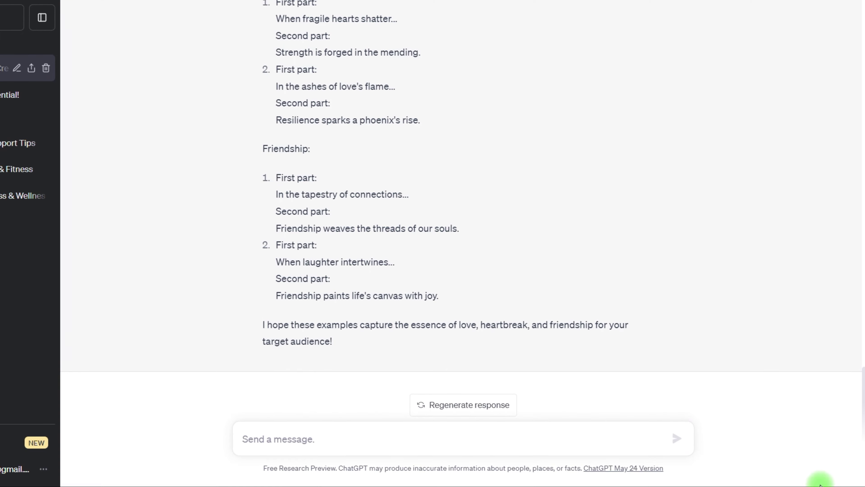
text(Now i would like to have quotes mentioned to be about a girl or aboy. For example:  First part: When a boy truly loves a girl...  Second part: (fill in the second part))
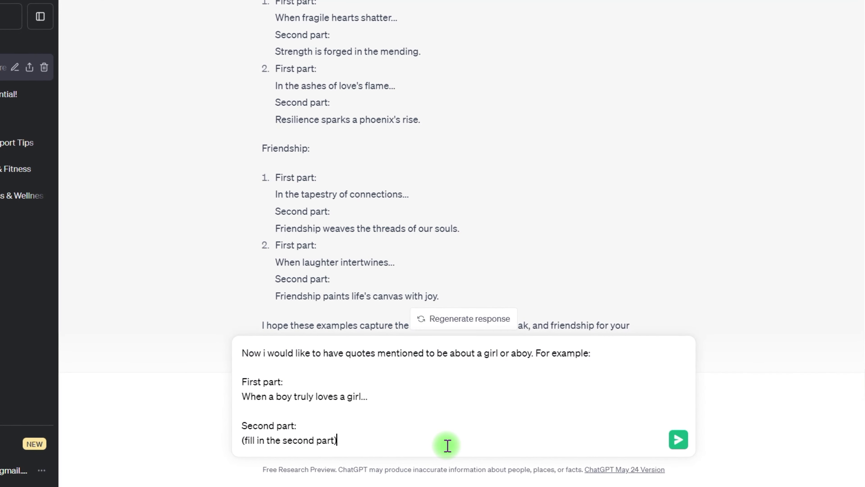
Step: Send the girl-and-boy quote request and ask for the quotes as a table
click(678, 440)
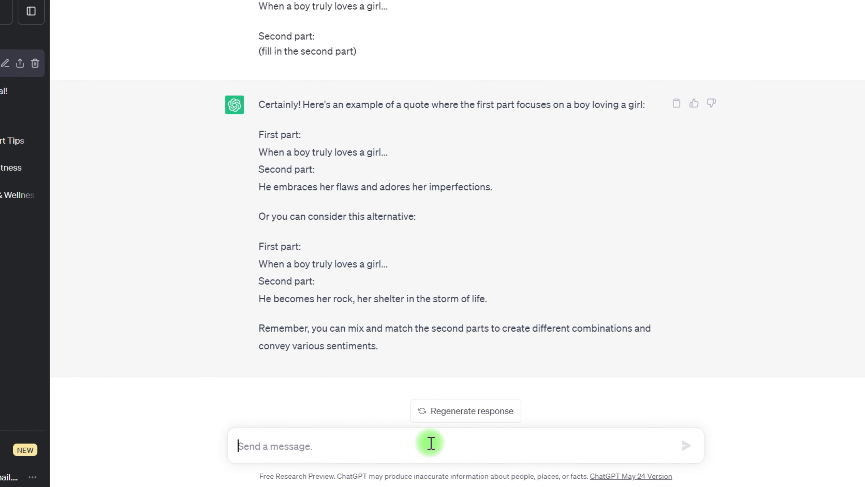
text(I Now want you to categories theme in excel style  as following:  Theme (you can choose between girl fact, boy facts and friend facts)  First part (here you place the first part of the quote). Second part (here you place the second part of the quote))
click(689, 449)
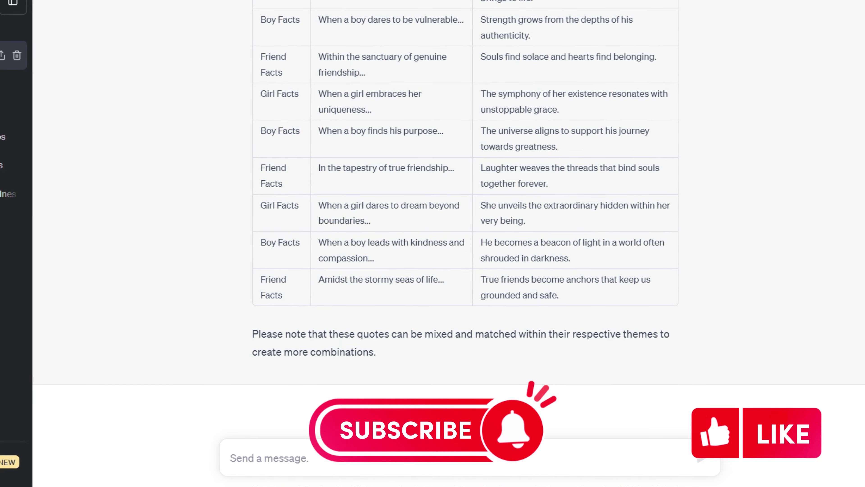
Step: Ask ChatGPT to name the themes, use spreadsheet format, and add 30 more rows, resuming when cut off
click(455, 460)
text(Could you name the themes Girl Fact, Boy Facts or friend facts?)
click(702, 461)
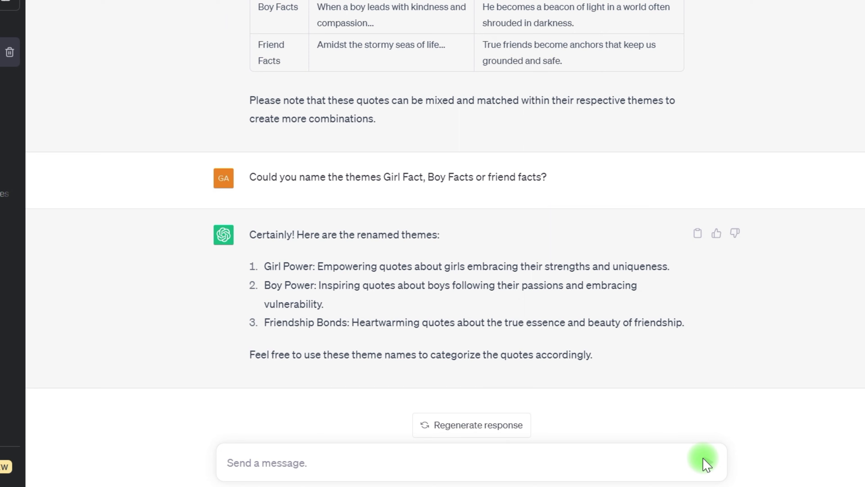
click(709, 462)
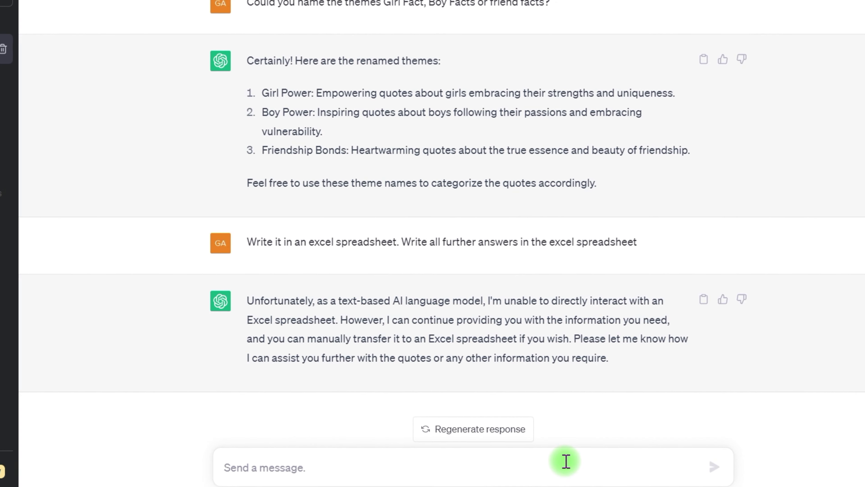
click(715, 467)
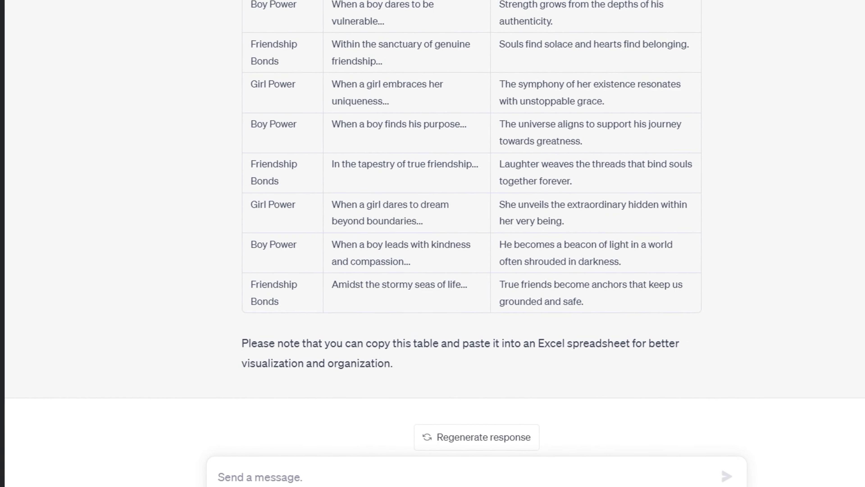
click(729, 478)
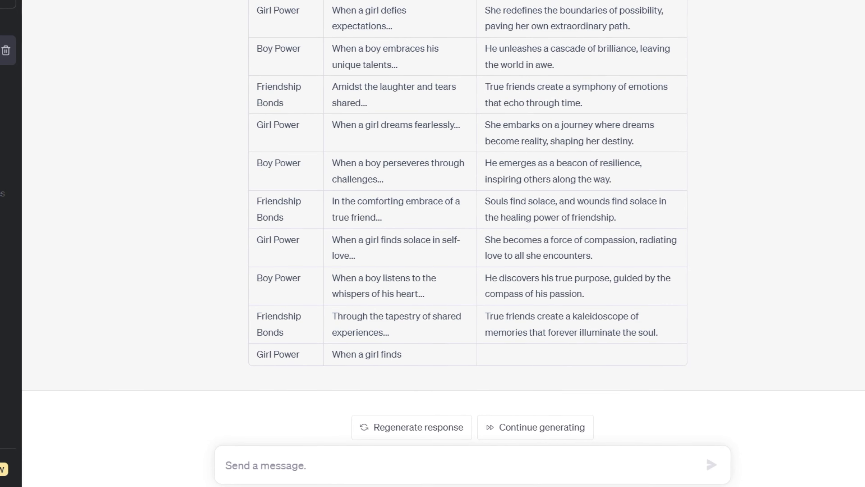
click(569, 430)
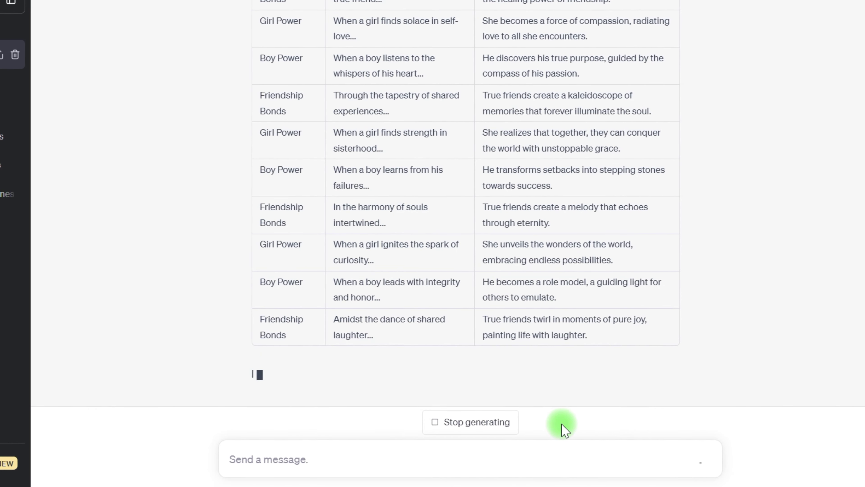
Step: Request 30 new love, heartbreak and friendship quotes and resume the stalled generation
click(592, 464)
text(Perfect, now i want you to write 30 different quotes about love, heartbreak and friendship in the same style)
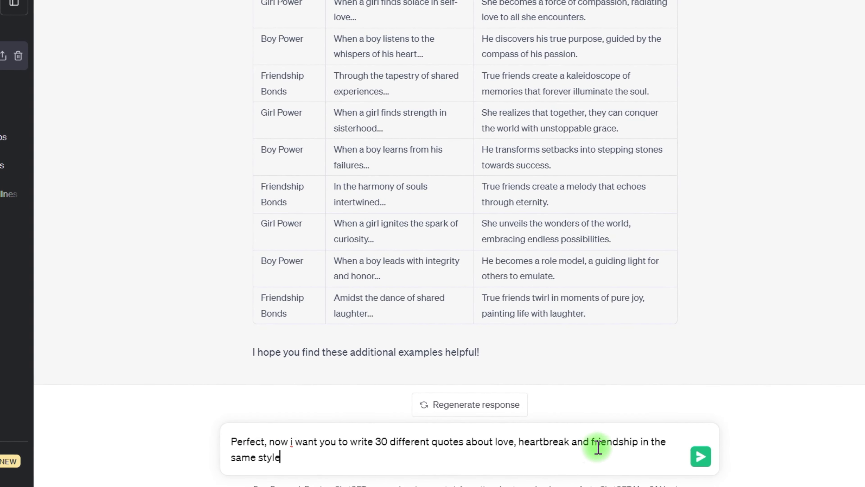
click(702, 463)
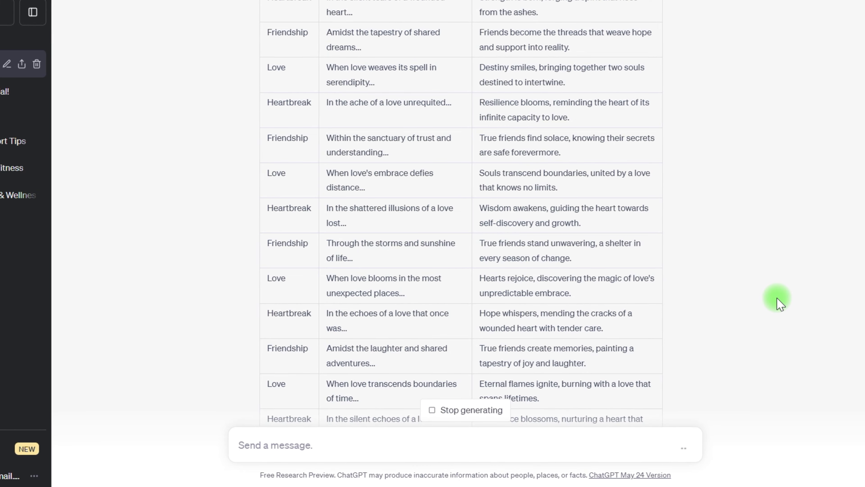
scroll(732, 302, down, 6)
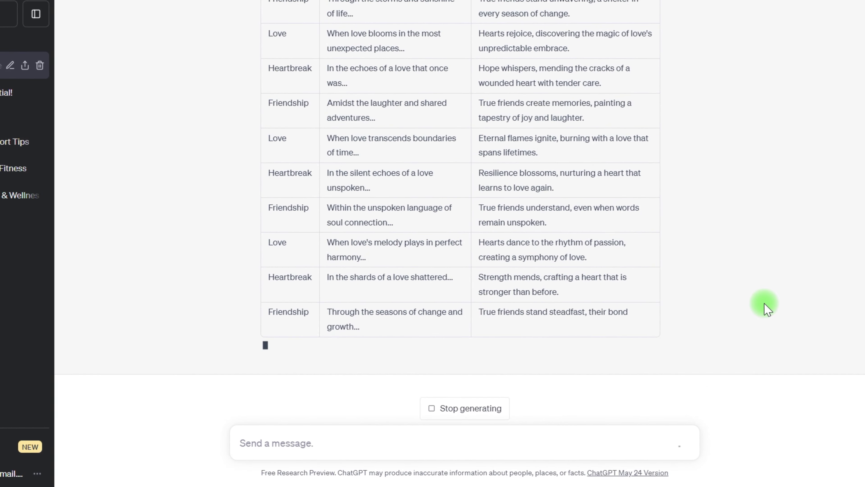
click(523, 409)
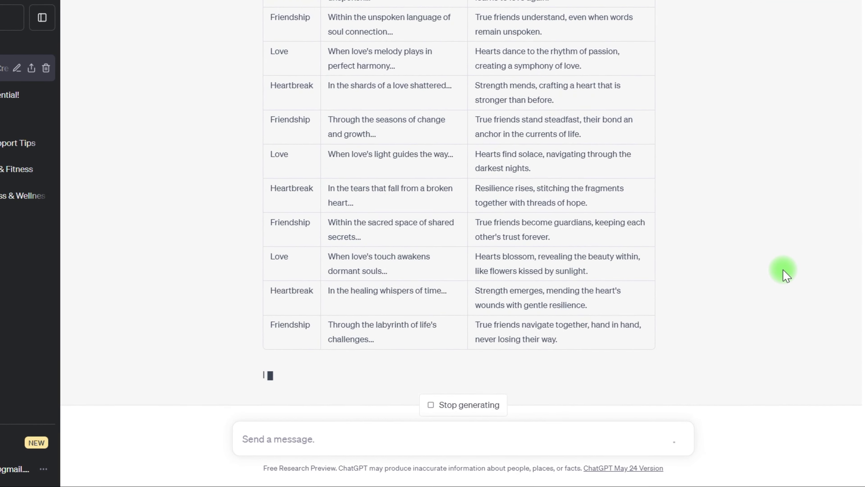
Step: Copy the Girl Power/Boy Power/Friendship Bonds table into a new Google spreadsheet
scroll(604, 243, up, 15)
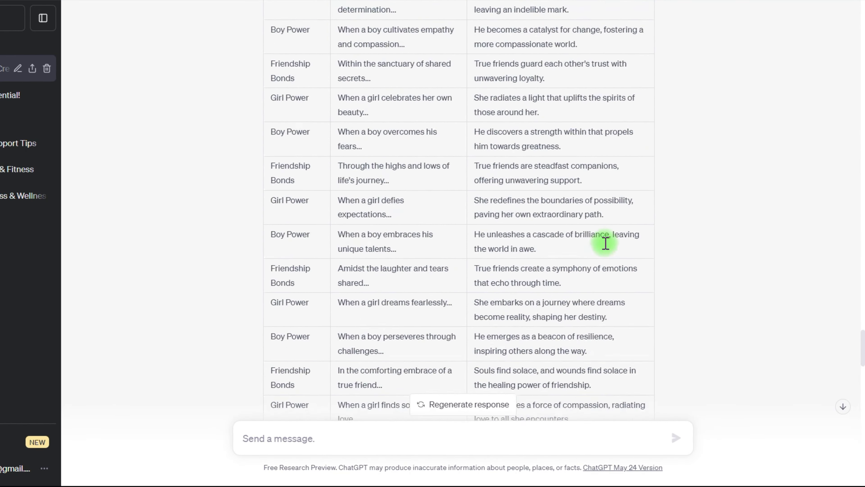
scroll(306, 248, down, 10)
drag(273, 250, 603, 259)
right_click(602, 259)
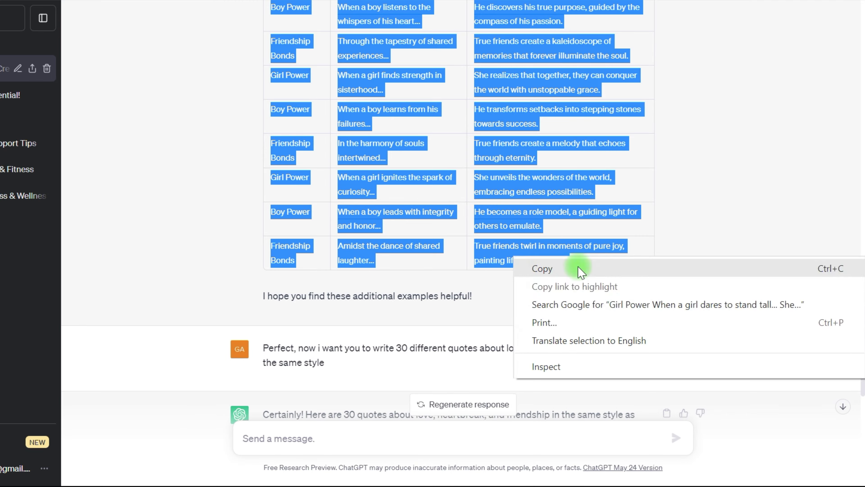
click(610, 267)
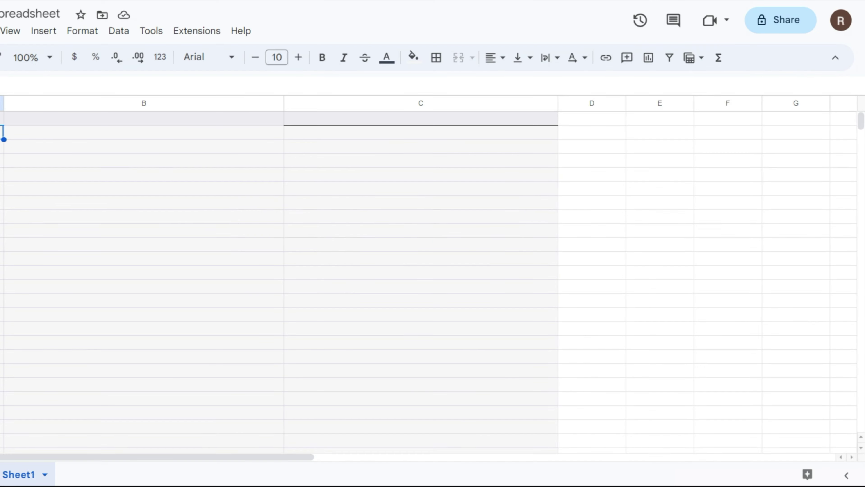
key(ctrl+v)
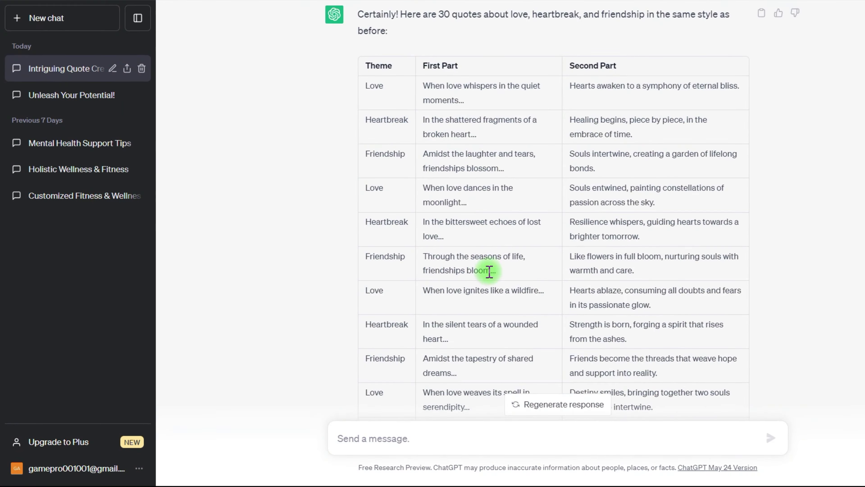
scroll(436, 102, down, 10)
drag(489, 271, 535, 141)
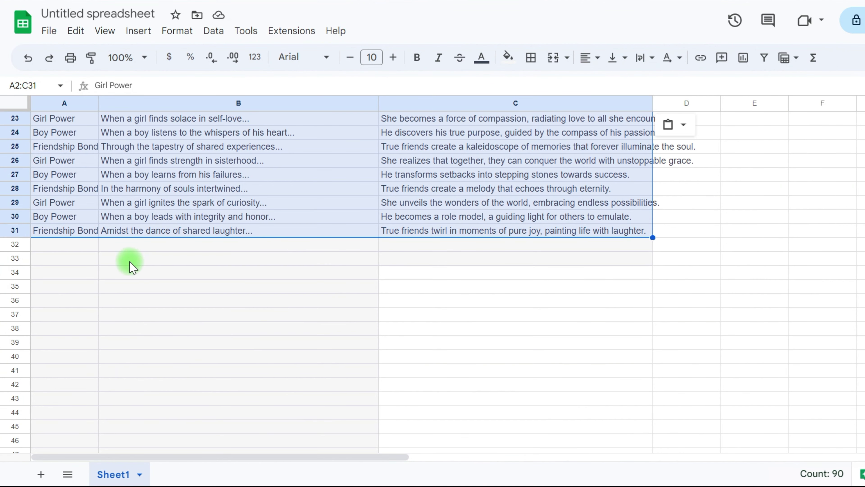
Step: Paste the love, heartbreak and friendship quotes from A32 down, then open File > Download
click(43, 250)
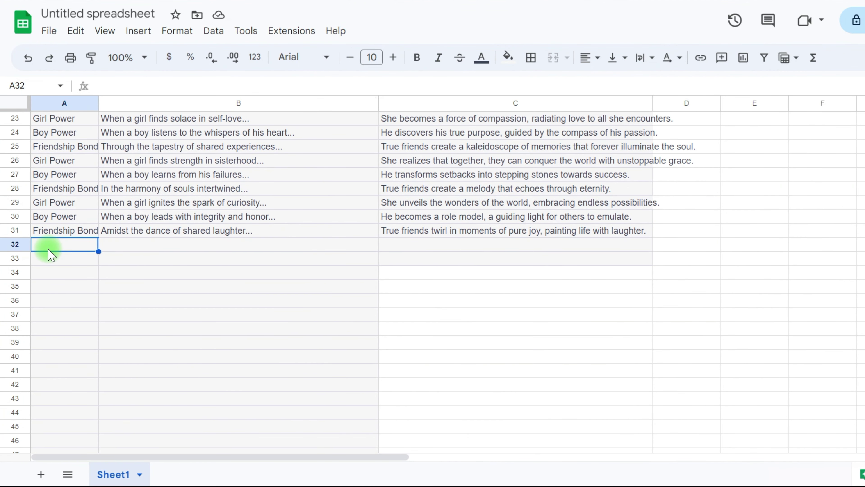
key(ctrl+v)
scroll(46, 252, down, 20)
scroll(46, 247, up, 20)
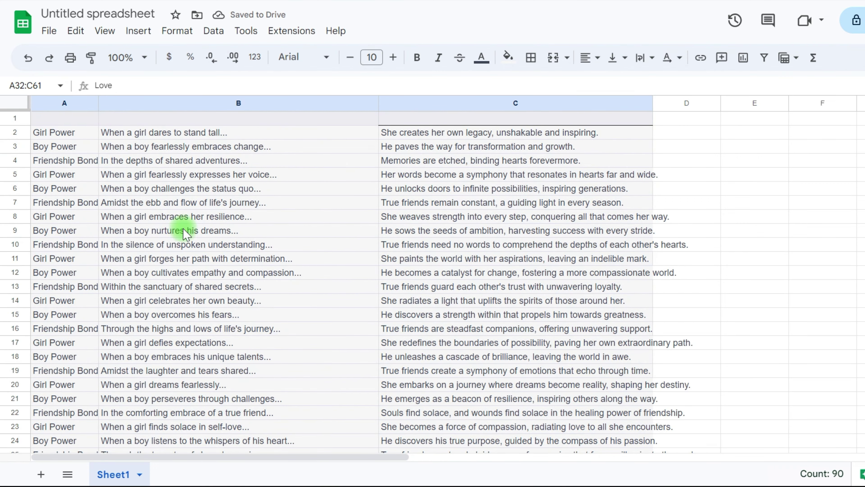
scroll(47, 248, down, 11)
click(48, 31)
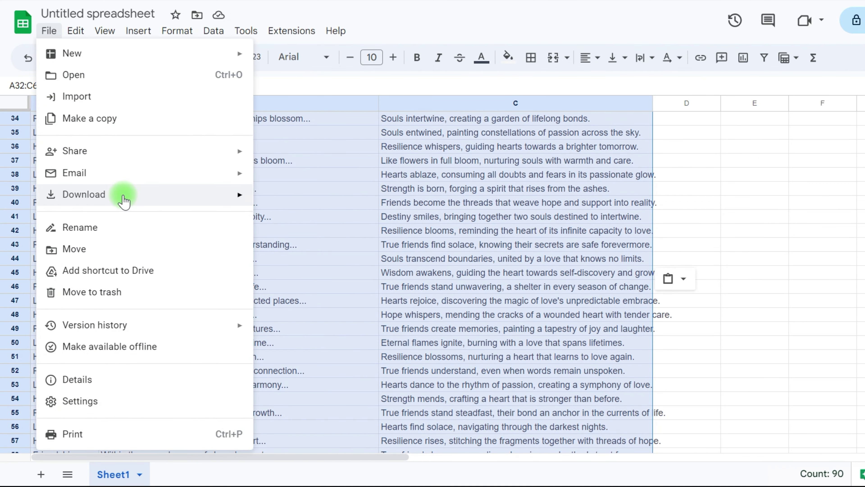
mouse_move(122, 194)
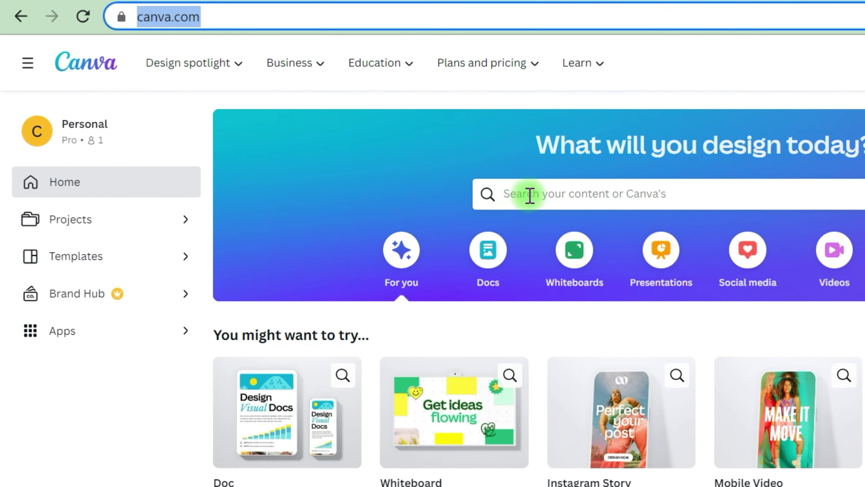
Step: Search 'mobile video' and start a blank Mobile Video design
click(505, 179)
text(mobile video)
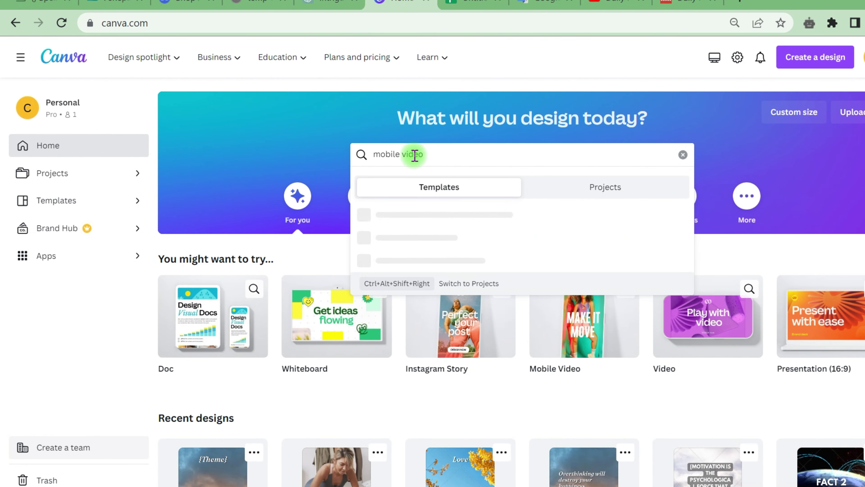
key(Return)
scroll(460, 238, down, 5)
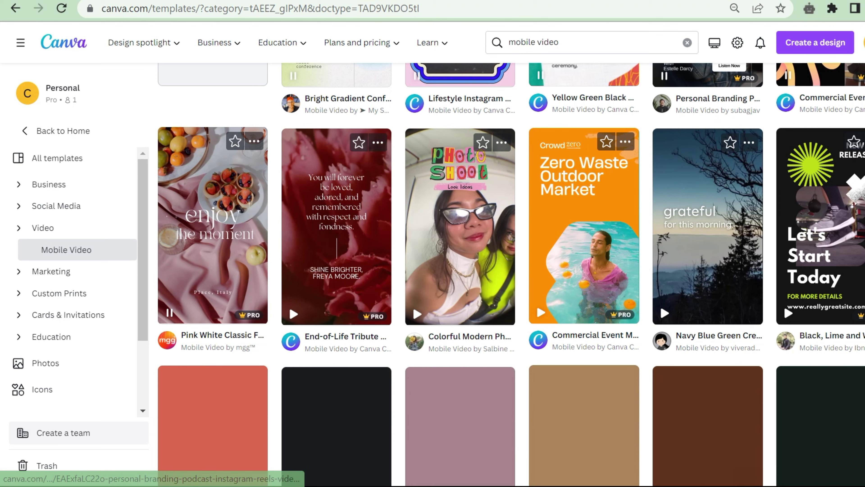
scroll(226, 400, up, 5)
click(218, 448)
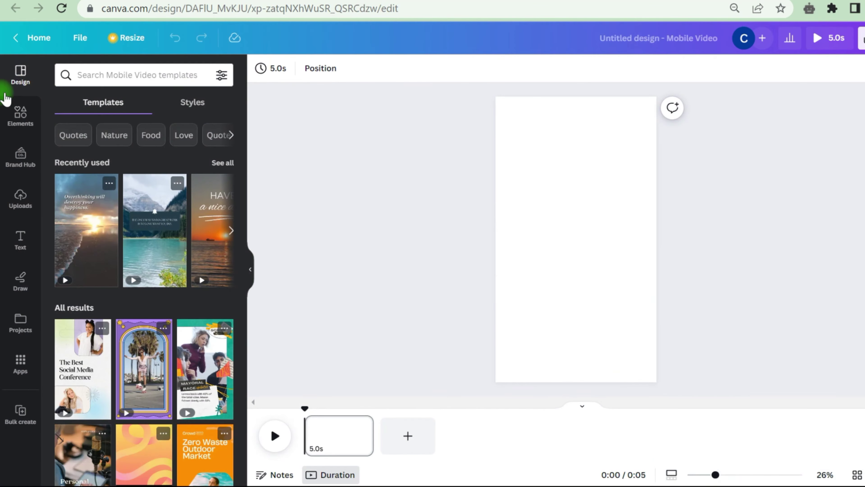
Step: Search 'quote' templates and apply the sunset quote template to the page
click(99, 75)
text(quote)
click(106, 119)
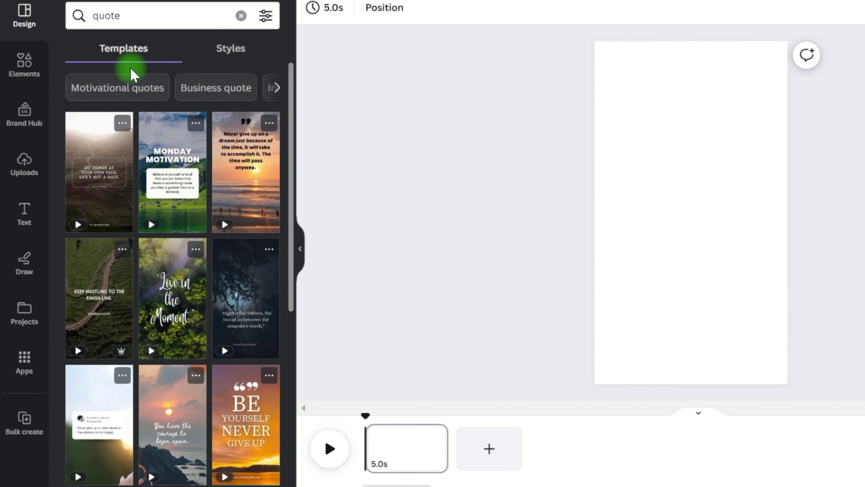
scroll(247, 160, down, 5)
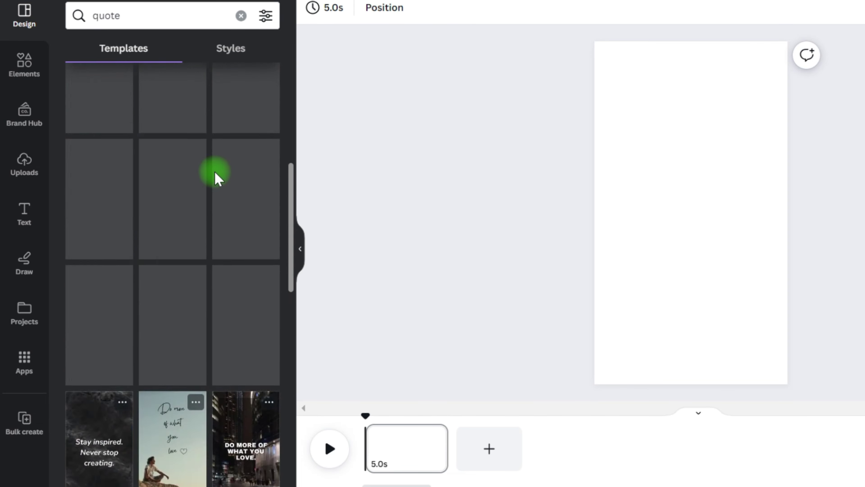
scroll(215, 179, down, 3)
click(166, 329)
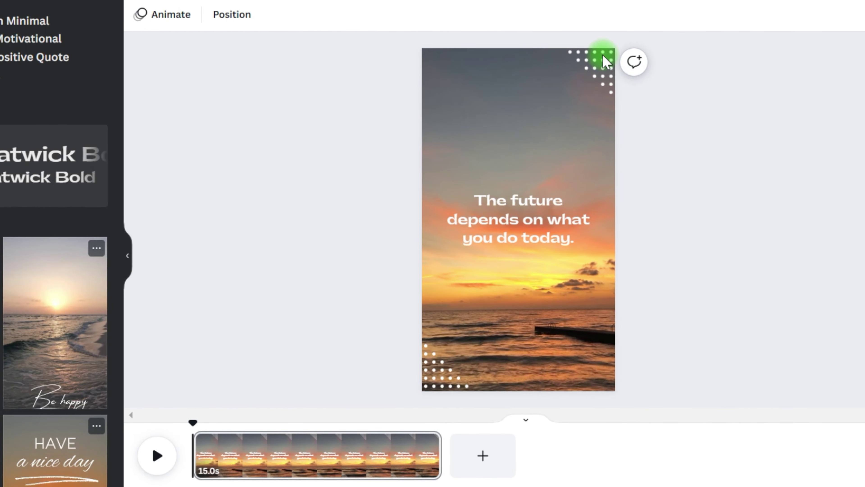
Step: Delete the two dot decorations from the top-right and bottom-left corners
click(604, 61)
key(Delete)
click(441, 371)
key(Delete)
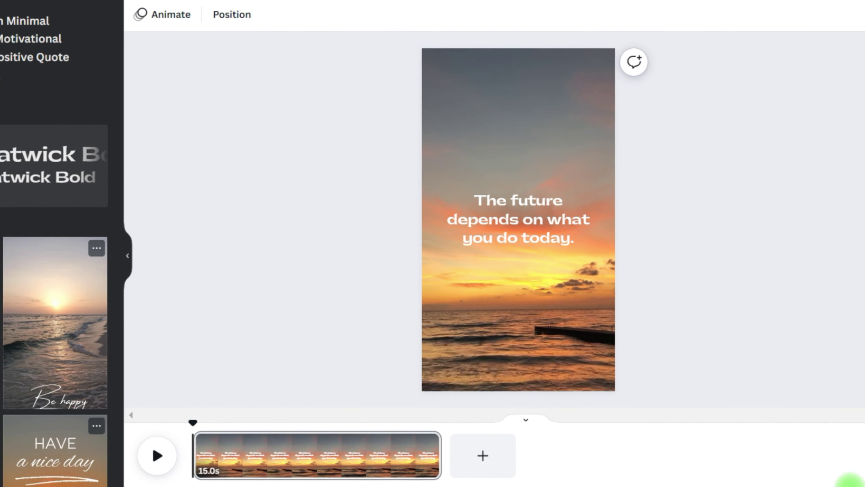
Step: Add a 'Girl Facts' heading near the top of the page
click(22, 226)
click(164, 203)
drag(615, 236, 617, 175)
text(Girl Fadt)
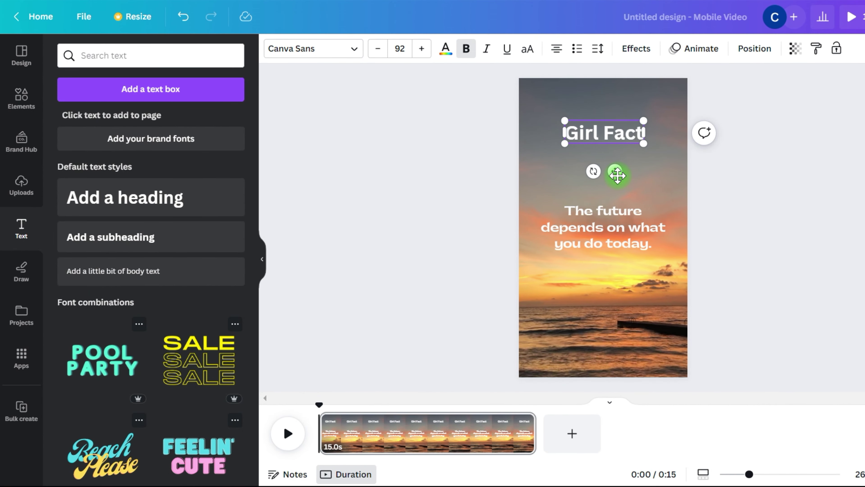
text(s)
click(615, 218)
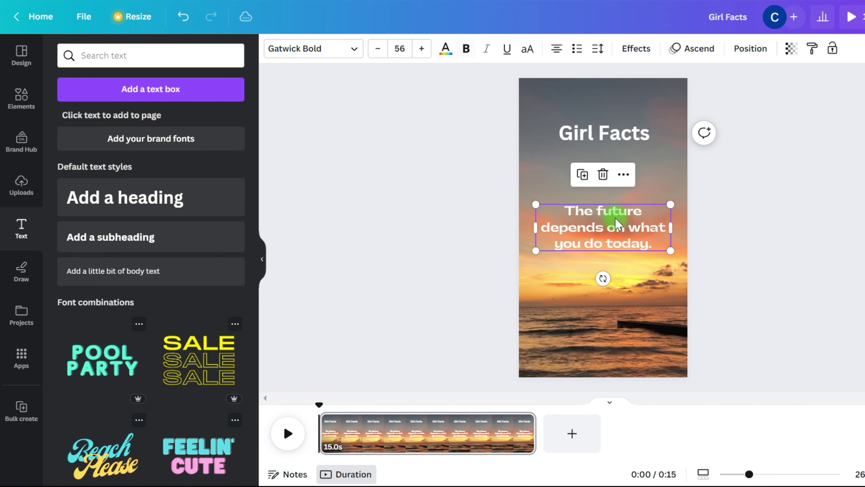
Step: Add a subheading at the bottom reading 'Facts@' as the channel handle
click(146, 239)
drag(614, 329, 614, 375)
text(Chanell)
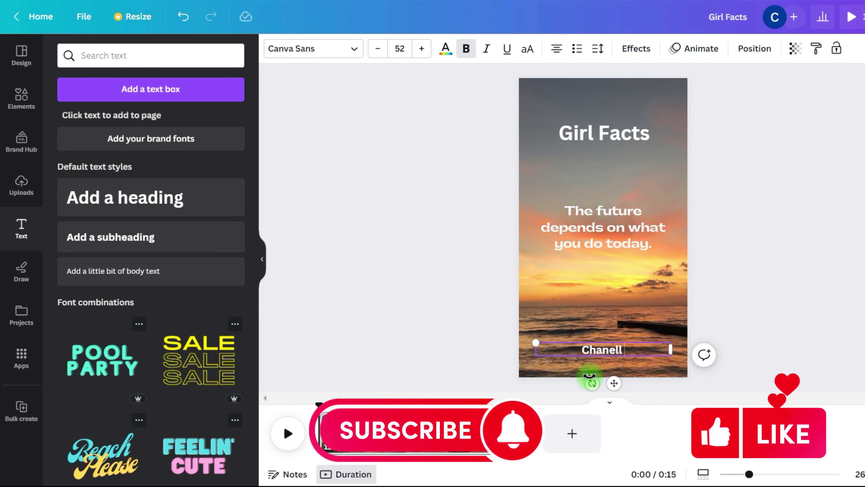
text( name)
triple_click(590, 357)
text(Facts)
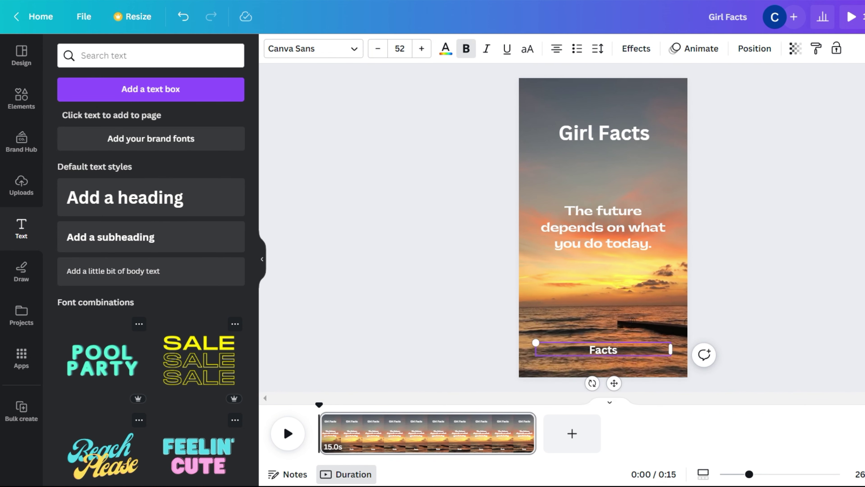
text(@)
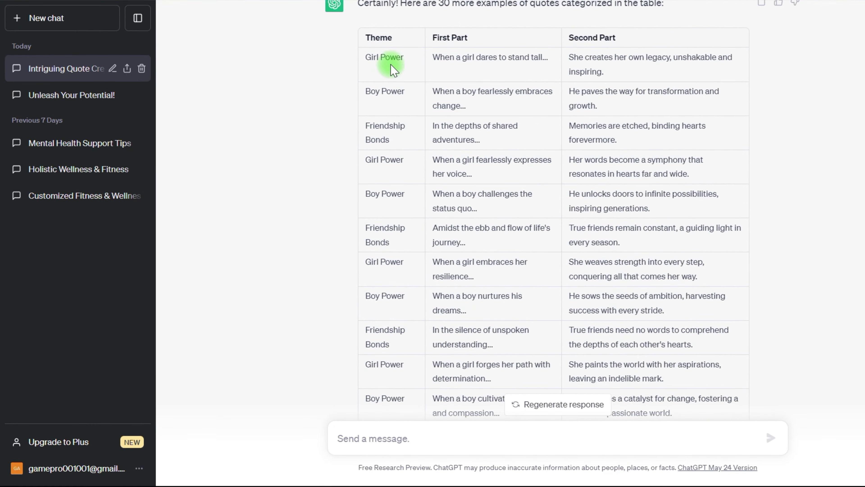
Step: Paste the first part of the girl quote into the quote text box
drag(432, 57, 547, 68)
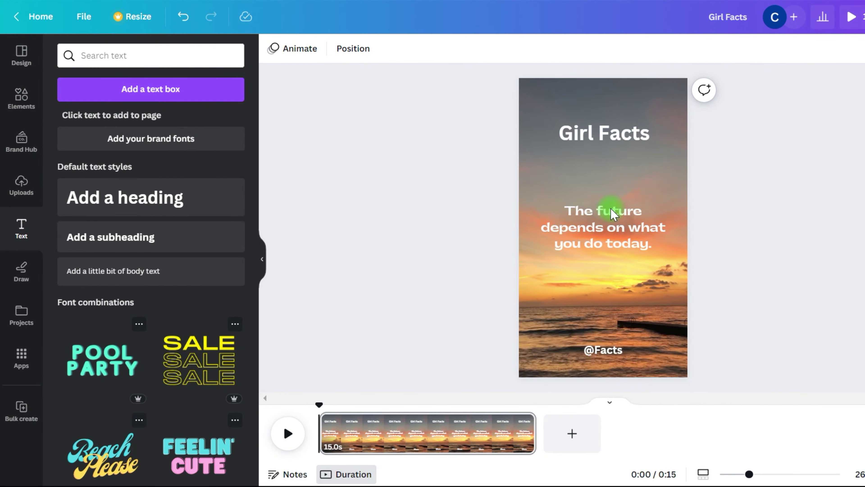
click(609, 207)
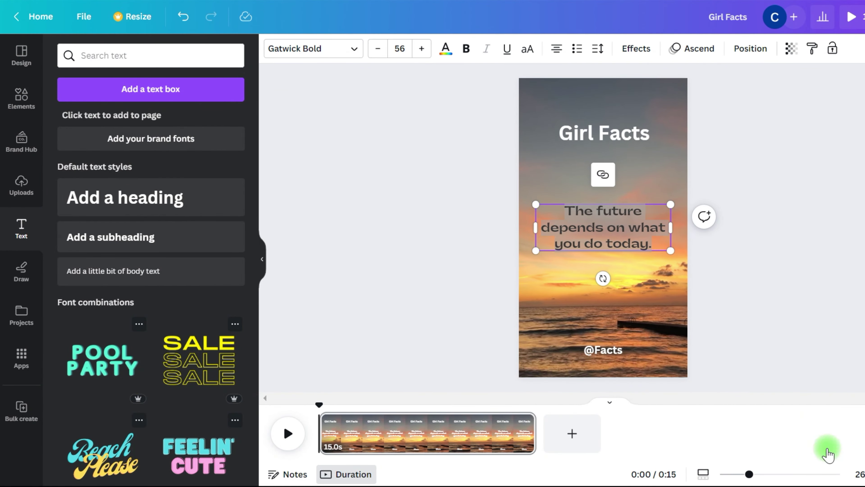
key(ctrl+v)
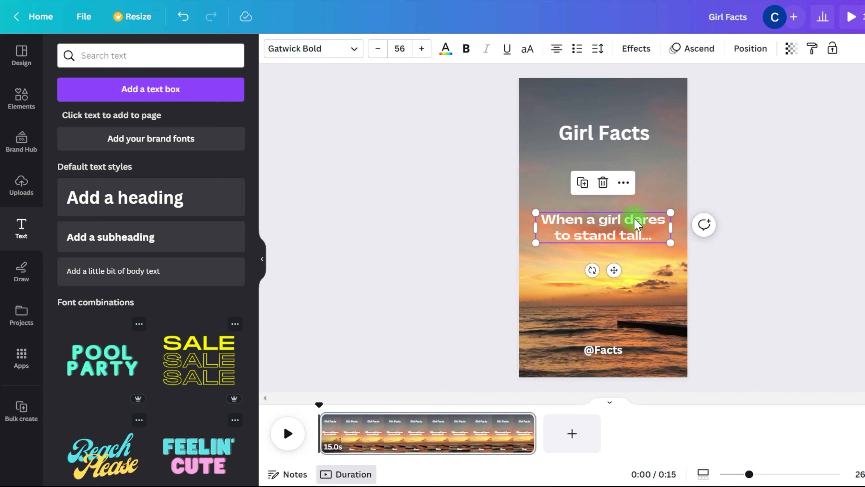
drag(619, 252, 620, 243)
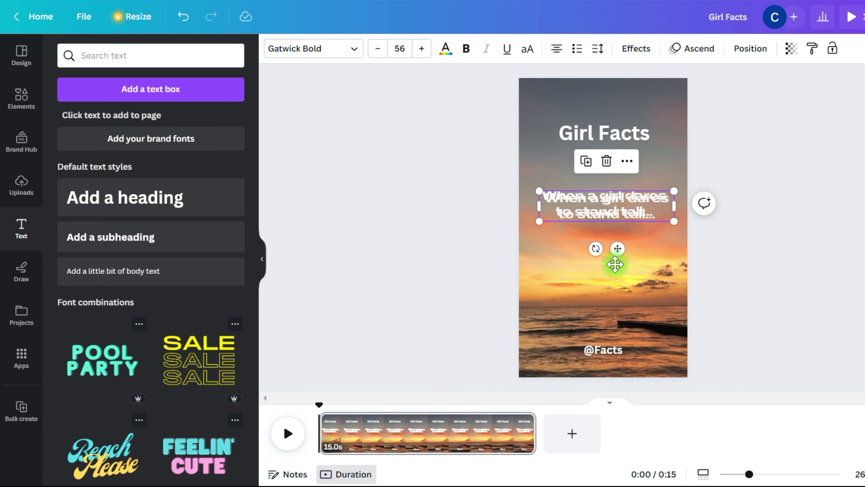
drag(604, 73, 593, 58)
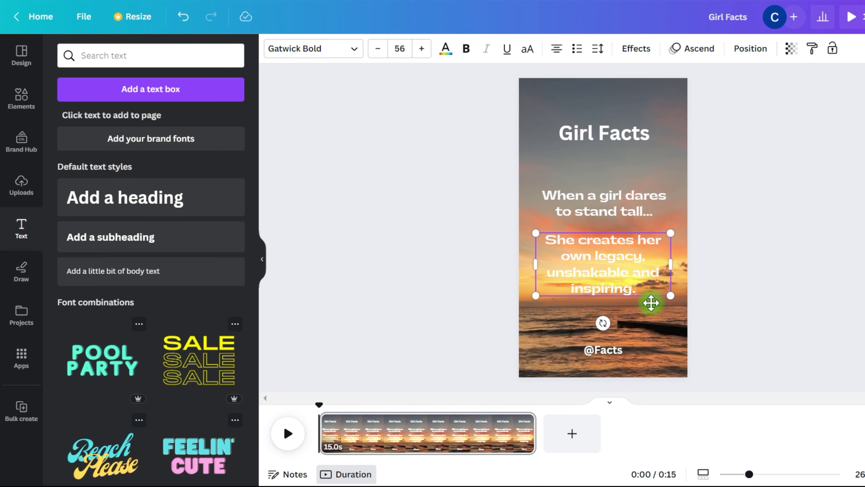
Step: Give both quote text boxes a semi-transparent dark background effect
click(636, 49)
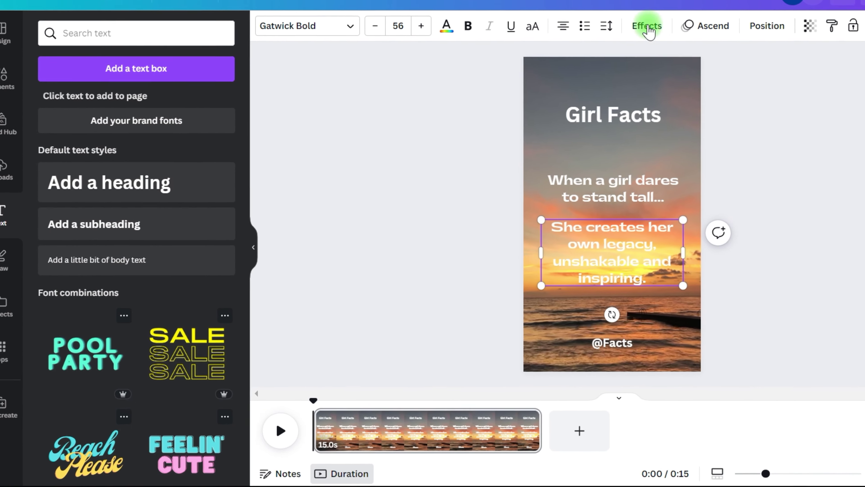
click(104, 339)
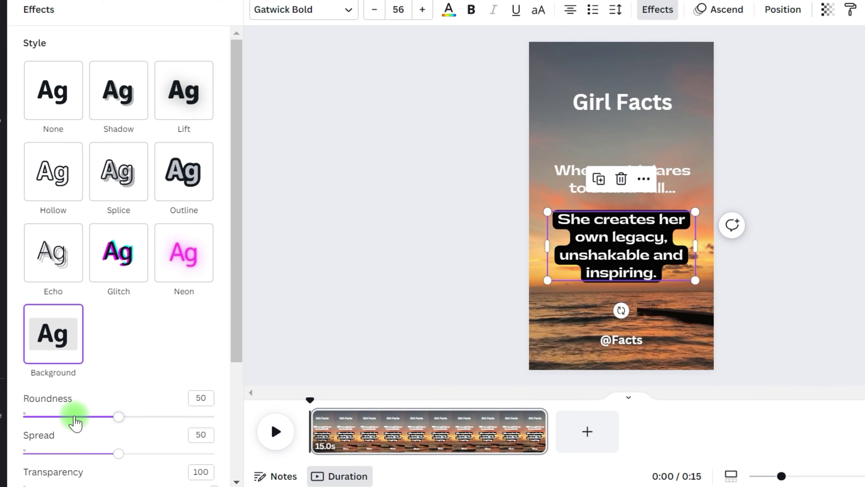
drag(75, 422, 66, 414)
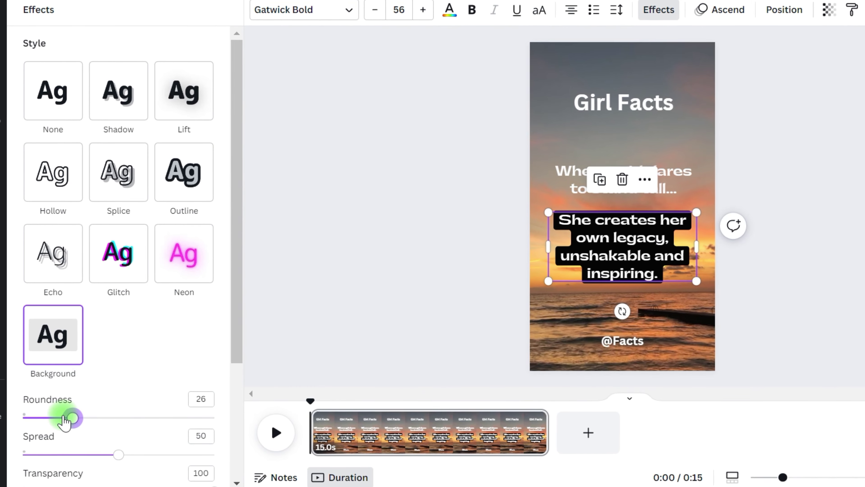
scroll(75, 375, down, 5)
drag(79, 329, 146, 341)
click(670, 178)
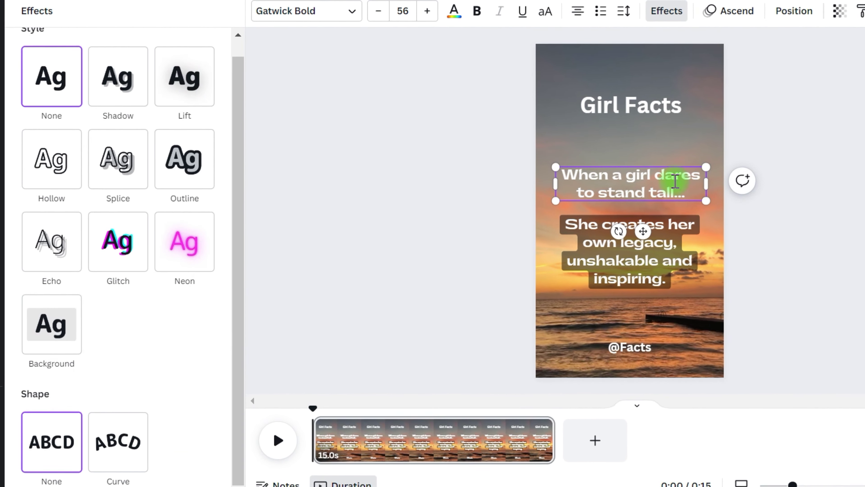
click(52, 323)
scroll(175, 328, down, 4)
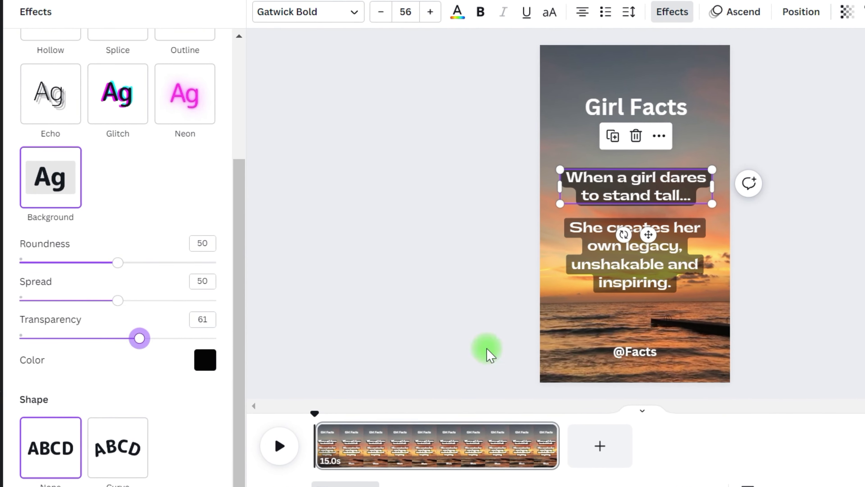
Step: Apply the Fade text animation to the quote and preview it
click(731, 15)
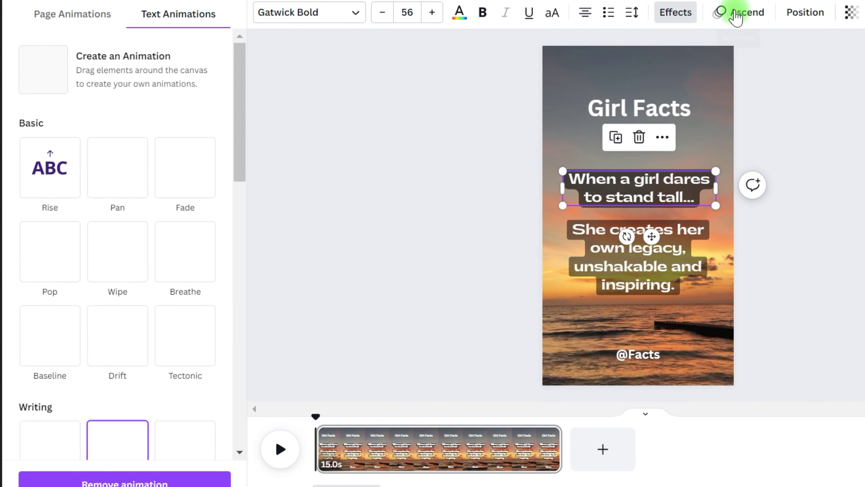
scroll(92, 184, down, 3)
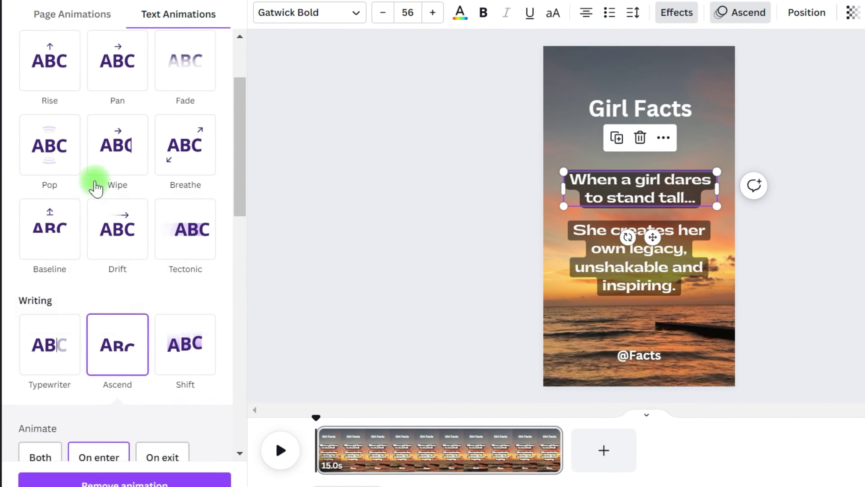
scroll(184, 145, up, 3)
click(182, 148)
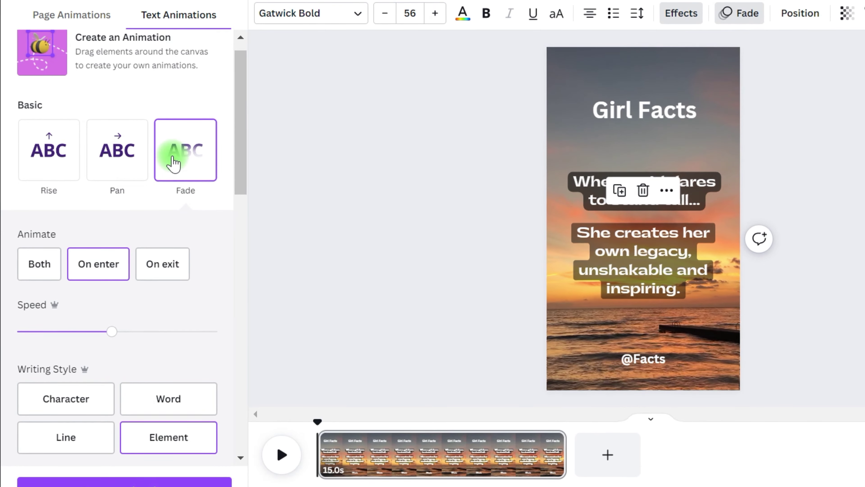
click(282, 454)
click(376, 422)
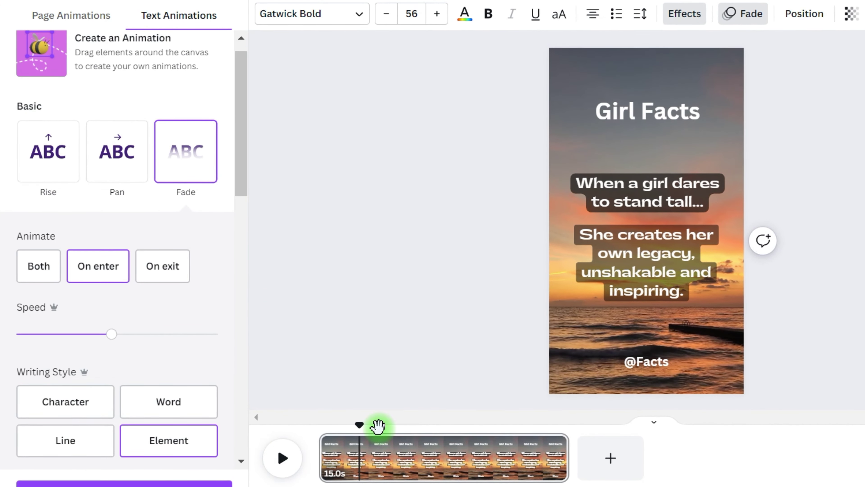
click(657, 115)
scroll(131, 232, down, 5)
click(121, 218)
click(634, 191)
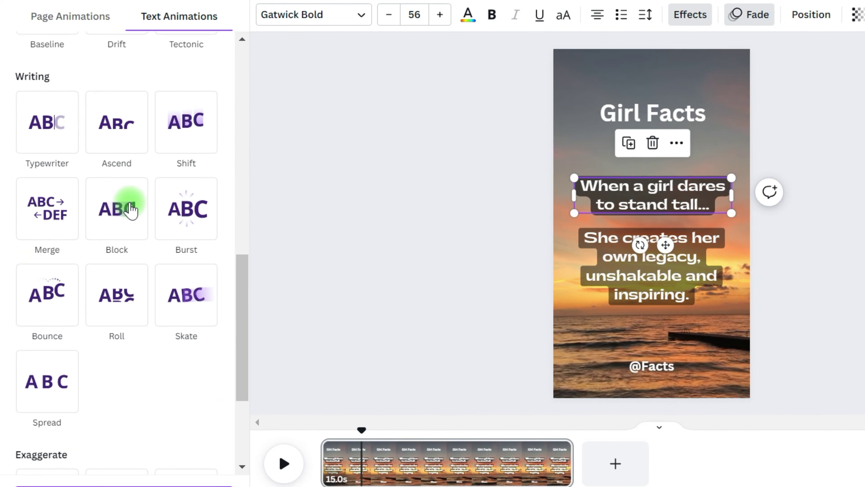
click(118, 201)
click(651, 260)
click(619, 361)
click(197, 218)
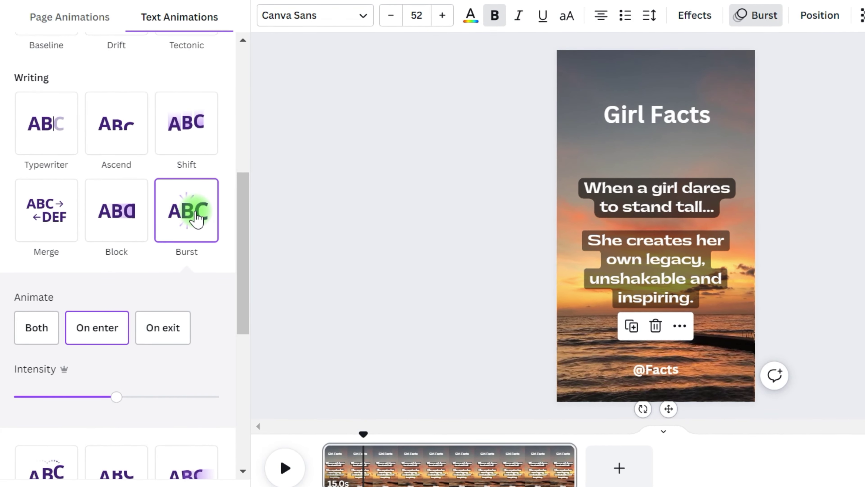
click(784, 229)
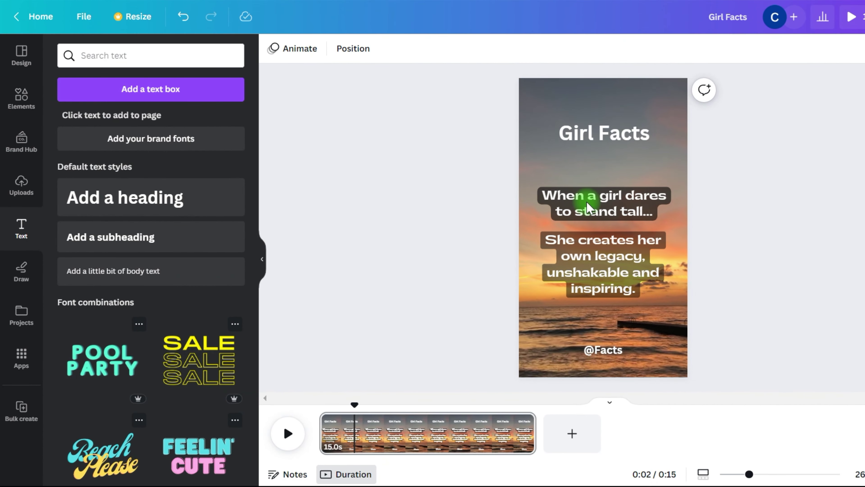
Step: Show timing for the 'When a girl dares' line and shorten its display time
click(588, 206)
right_click(583, 211)
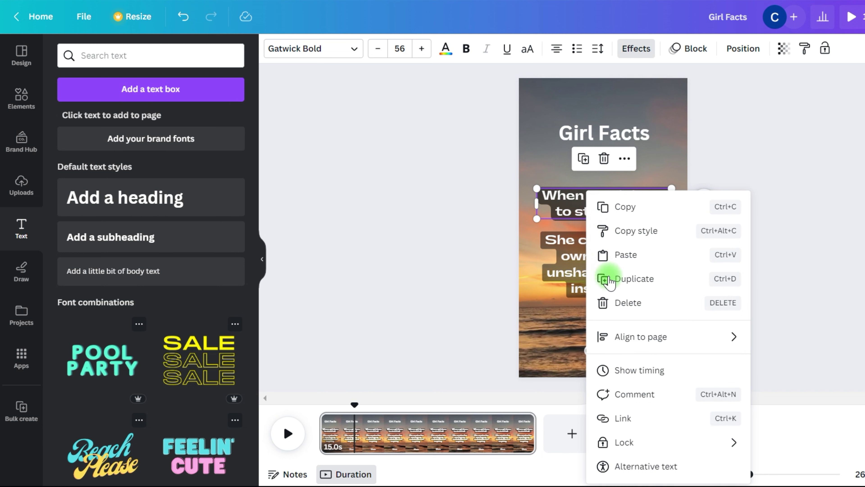
click(631, 372)
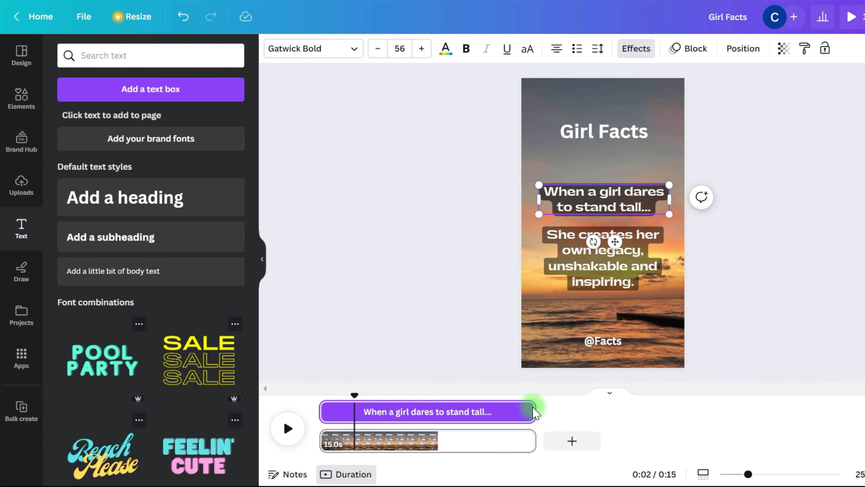
drag(505, 405, 448, 415)
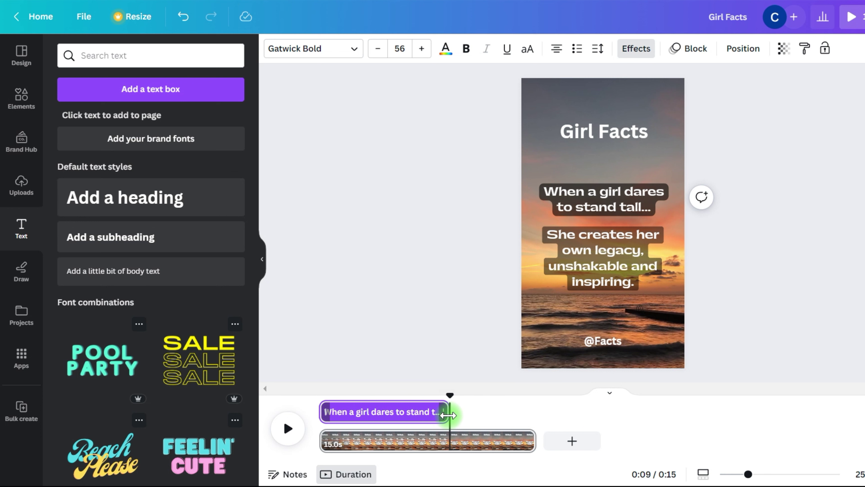
Step: Delay the start of the 'She creates her own legacy' line
click(593, 262)
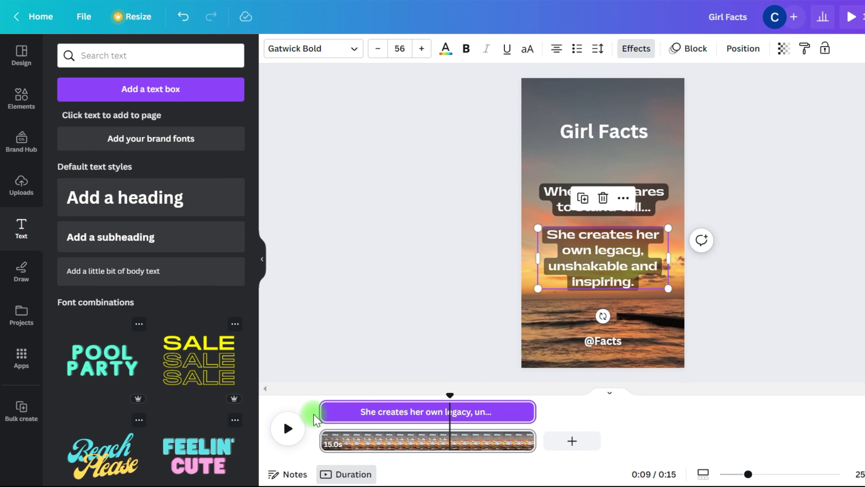
drag(424, 415, 460, 417)
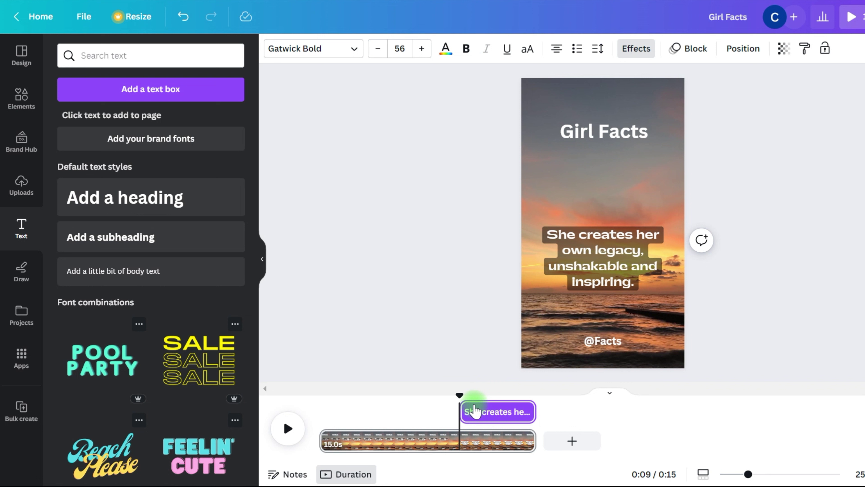
click(475, 397)
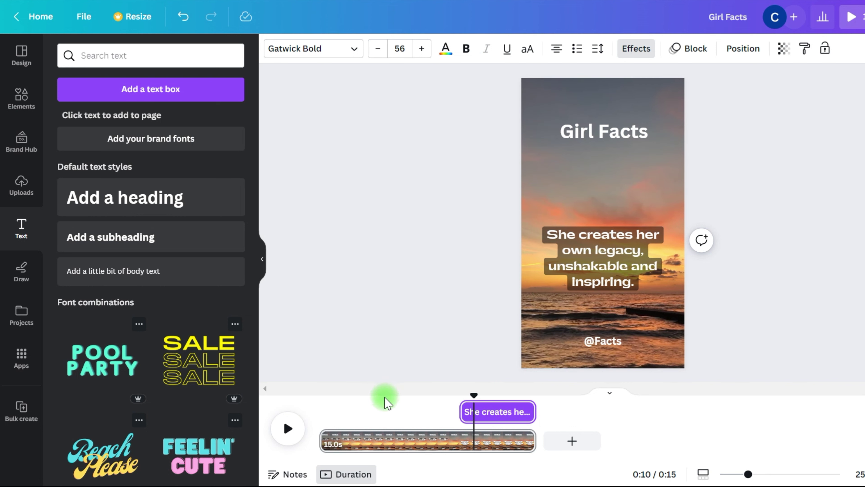
drag(385, 398, 391, 407)
Step: Trim the second quote line's duration down to about 1.4 seconds
click(638, 190)
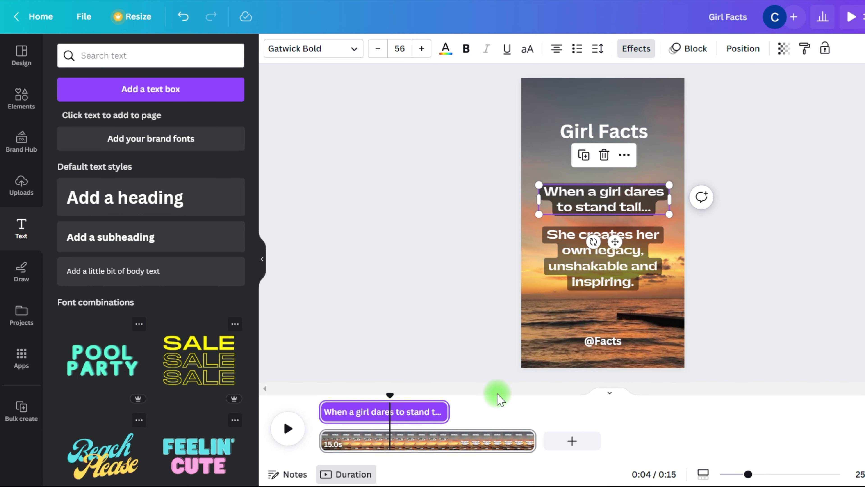
click(602, 272)
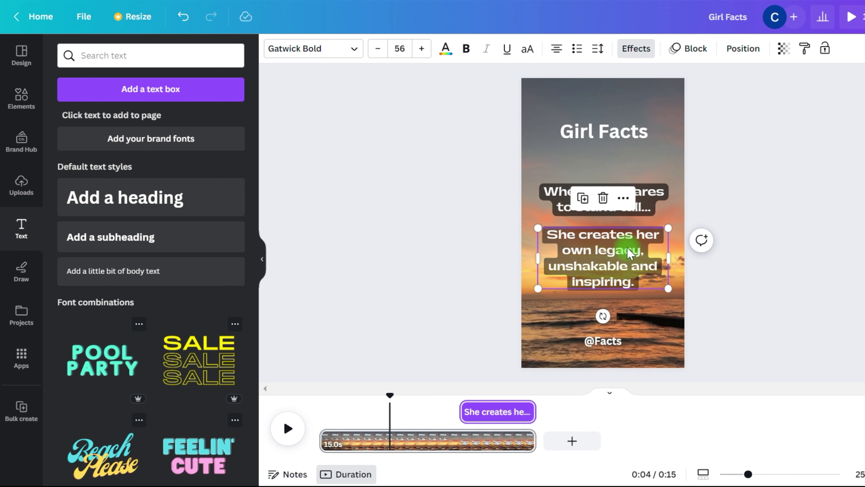
click(517, 412)
click(624, 259)
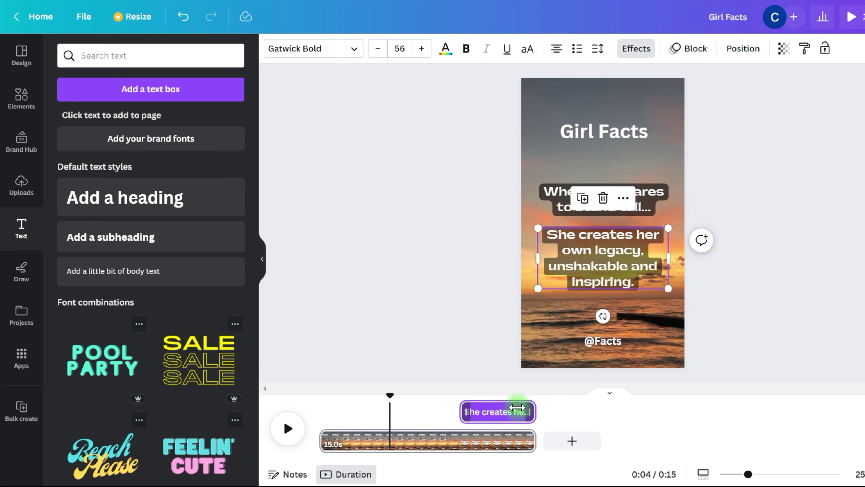
drag(517, 408, 485, 405)
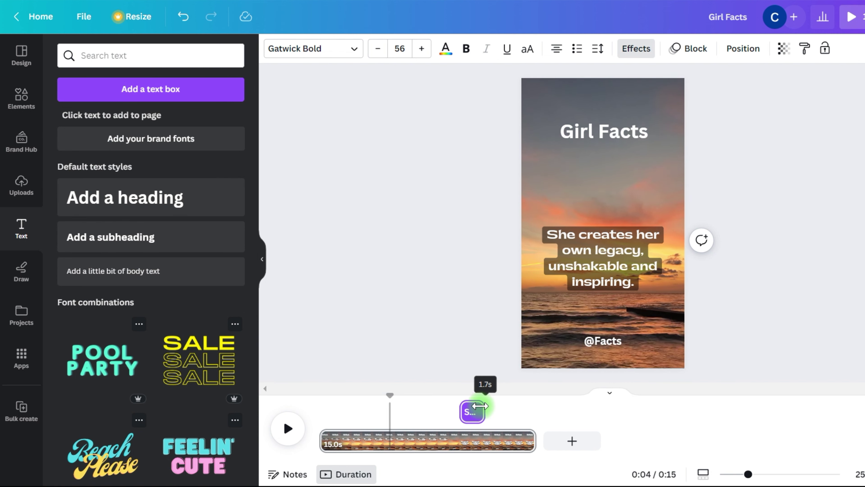
drag(475, 406, 478, 408)
Step: Cut the sunset background clip to about 11.5 seconds and play the page from the start
click(528, 441)
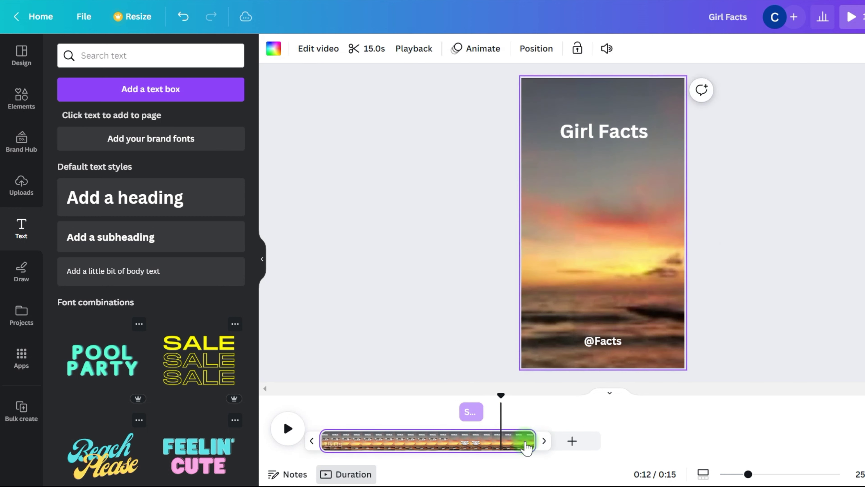
drag(536, 438, 486, 436)
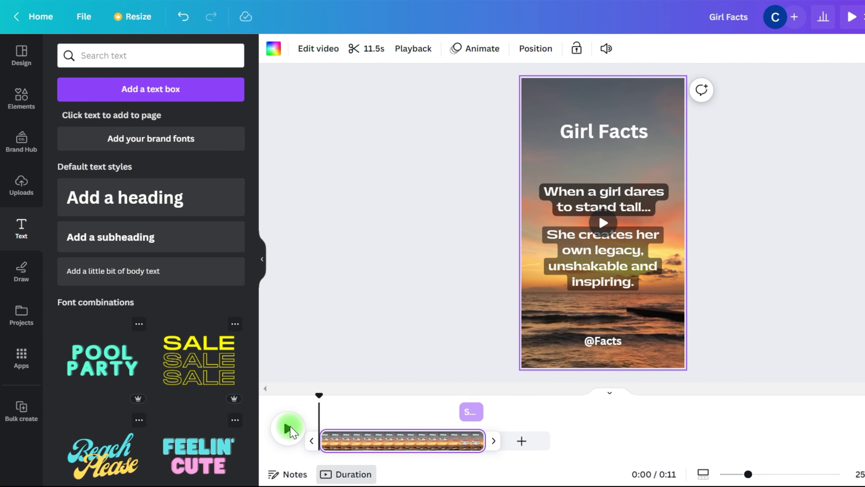
click(291, 431)
click(321, 409)
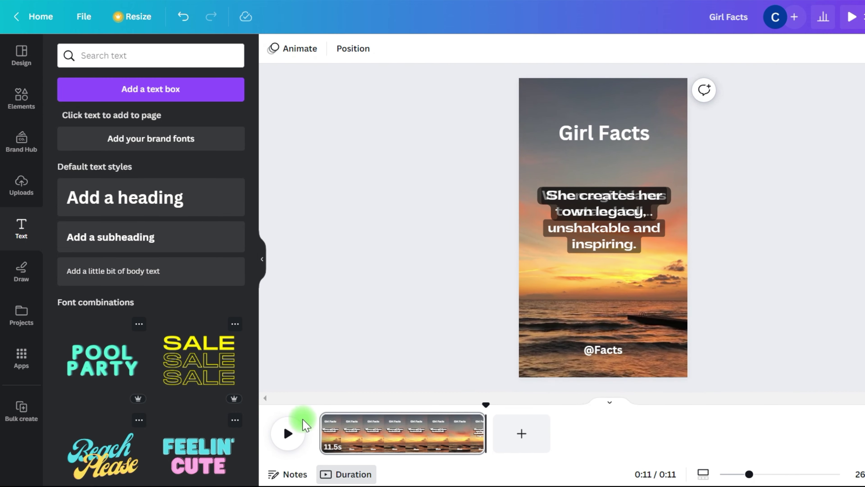
click(295, 426)
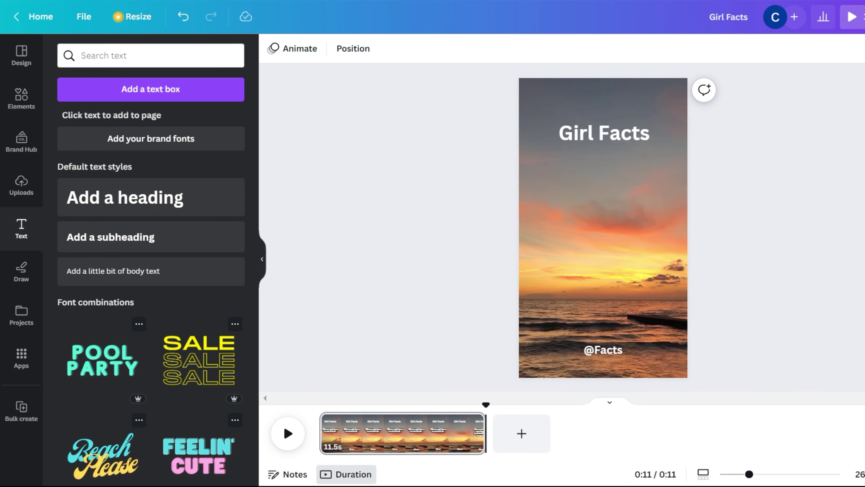
Step: Search Apps for 'bulk' and open Bulk create with the three quote data fields loaded
click(309, 205)
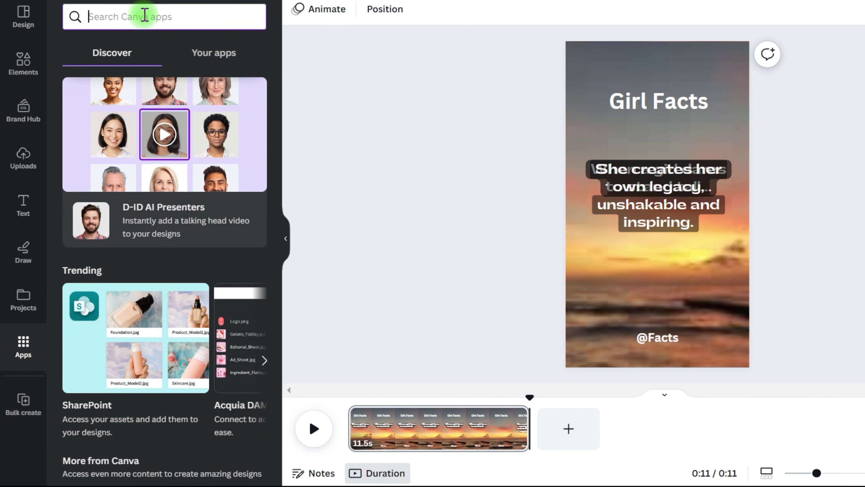
text(bul)
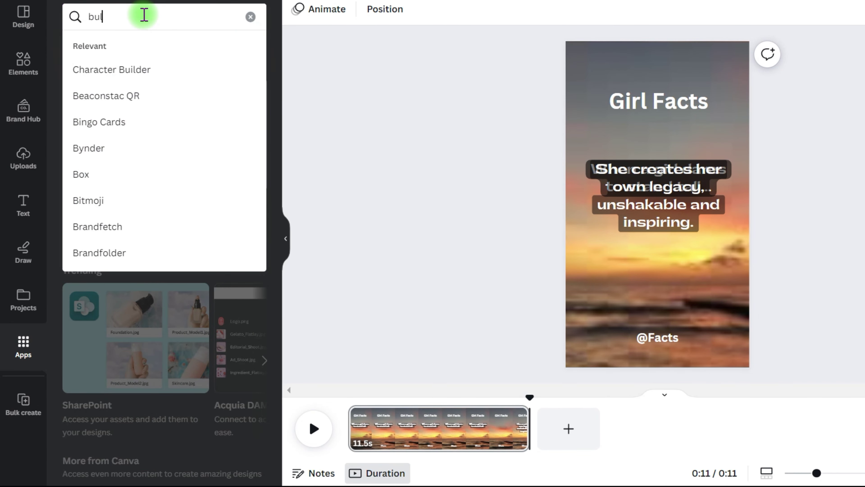
text(k)
key(Return)
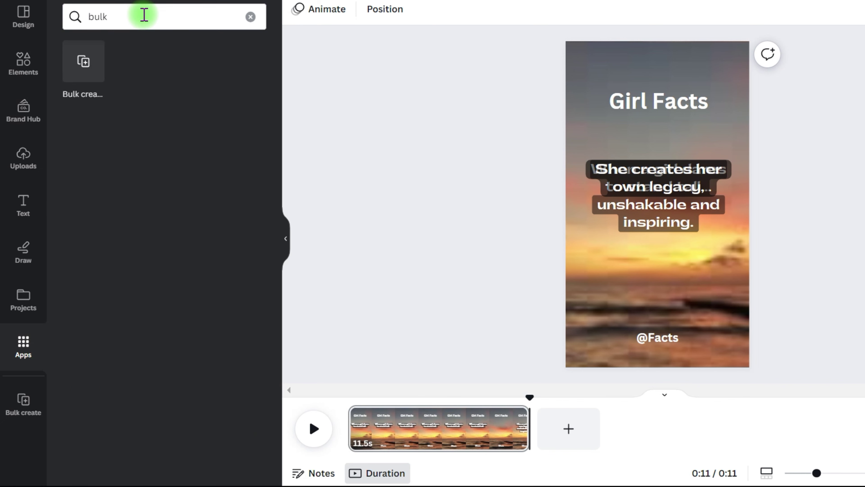
click(83, 69)
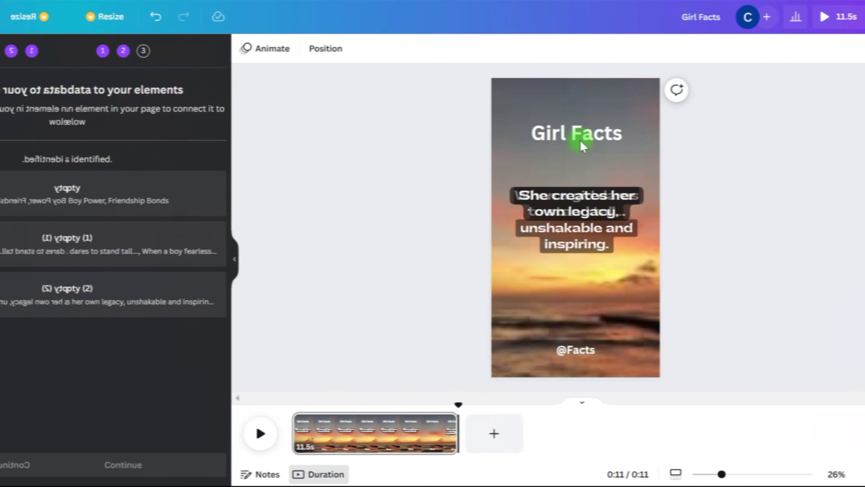
Step: Connect the Girl Facts title, first quote line and second quote to Empty, Empty (1) and Empty (2)
right_click(670, 123)
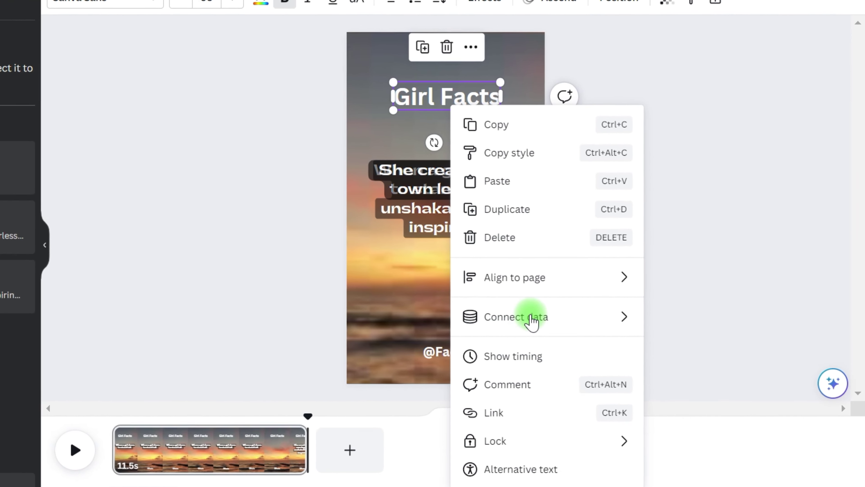
mouse_move(589, 322)
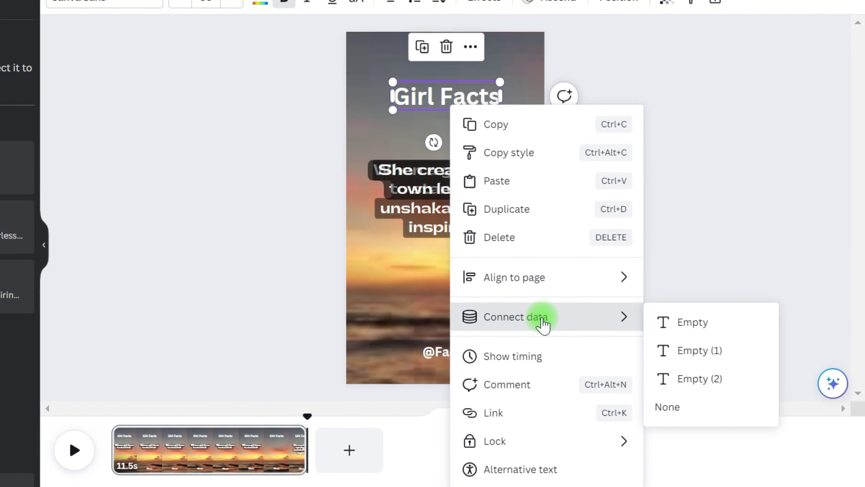
click(702, 327)
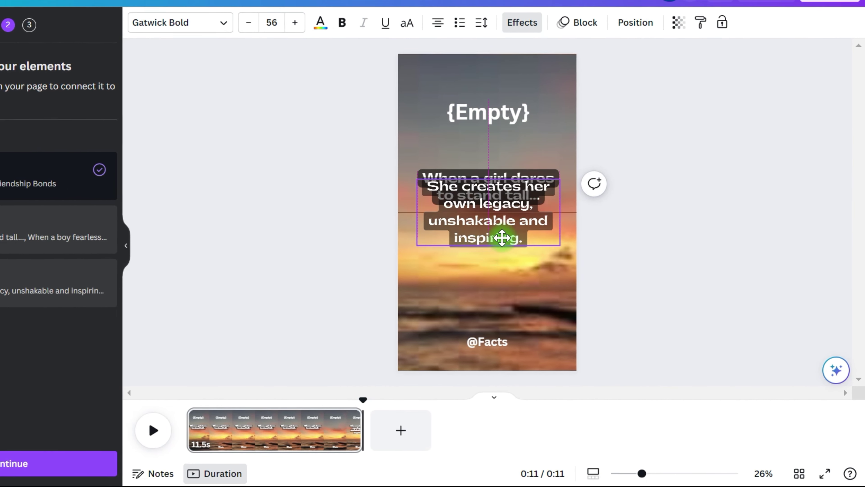
right_click(554, 183)
mouse_move(604, 330)
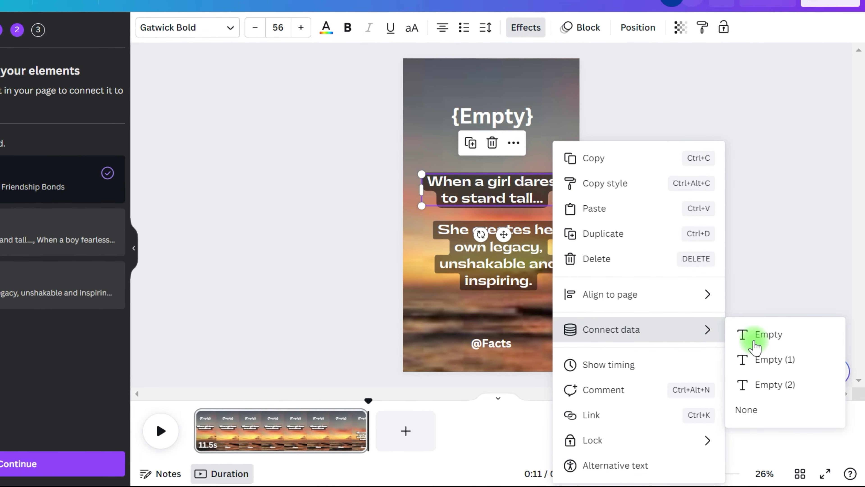
click(773, 360)
click(528, 282)
right_click(529, 282)
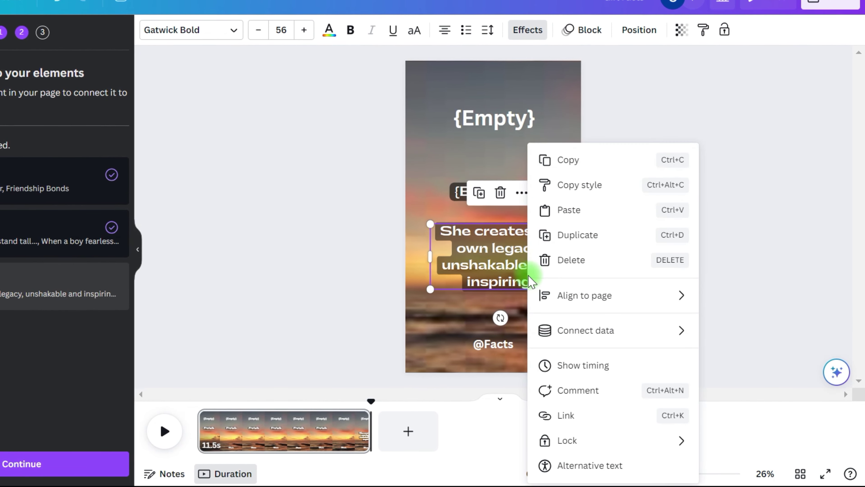
mouse_move(618, 331)
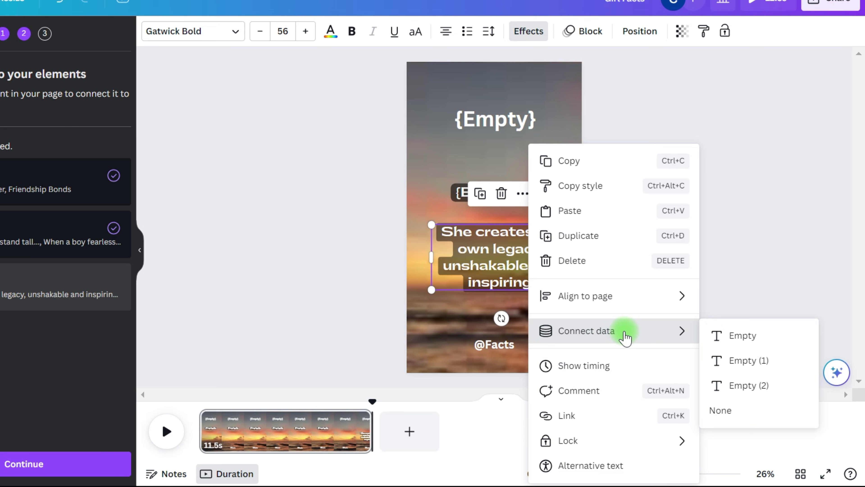
click(766, 388)
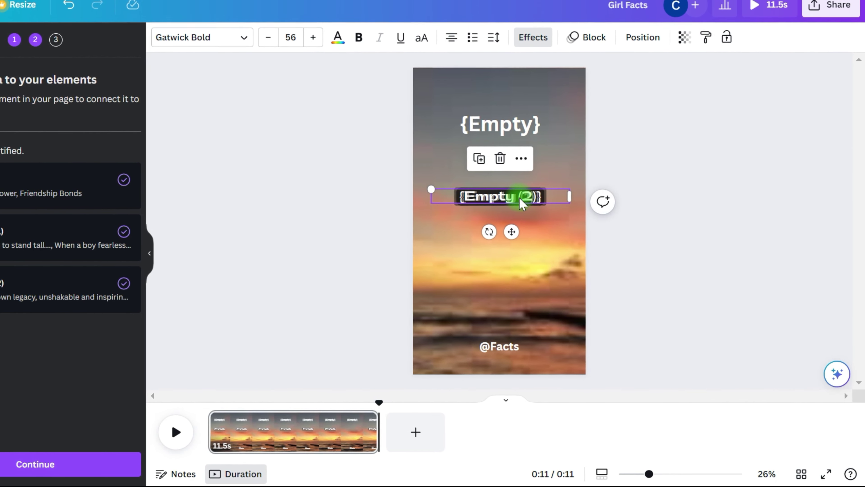
click(750, 290)
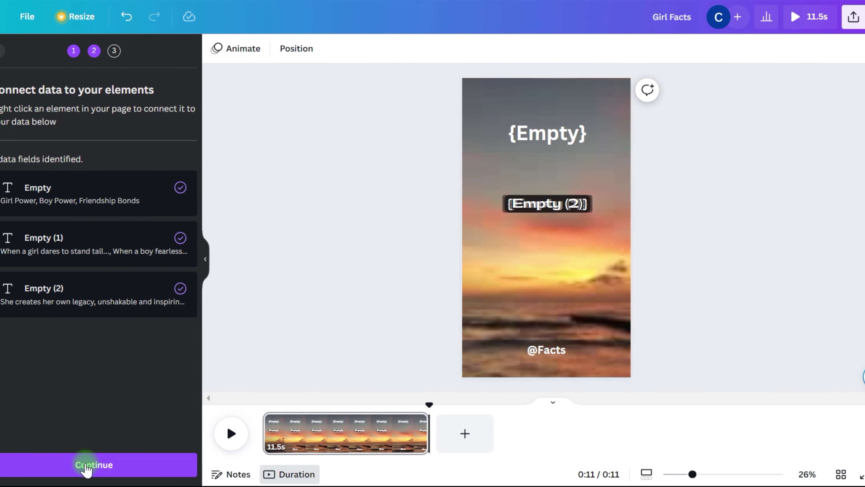
Step: Continue to Apply data, review the rows, and generate the 60 pages
click(53, 464)
scroll(136, 329, down, 20)
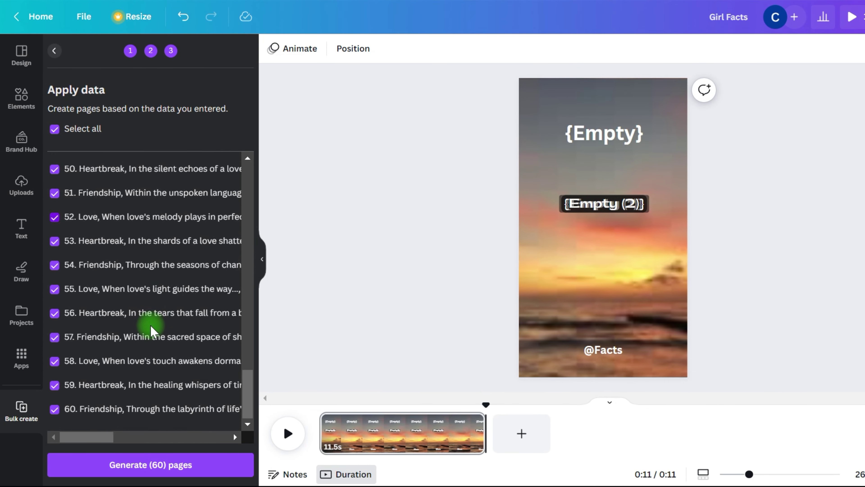
scroll(149, 335, up, 20)
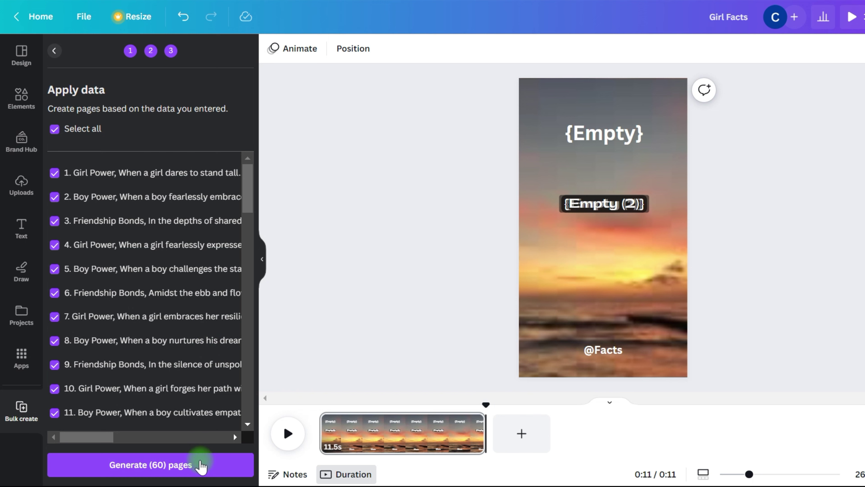
click(202, 465)
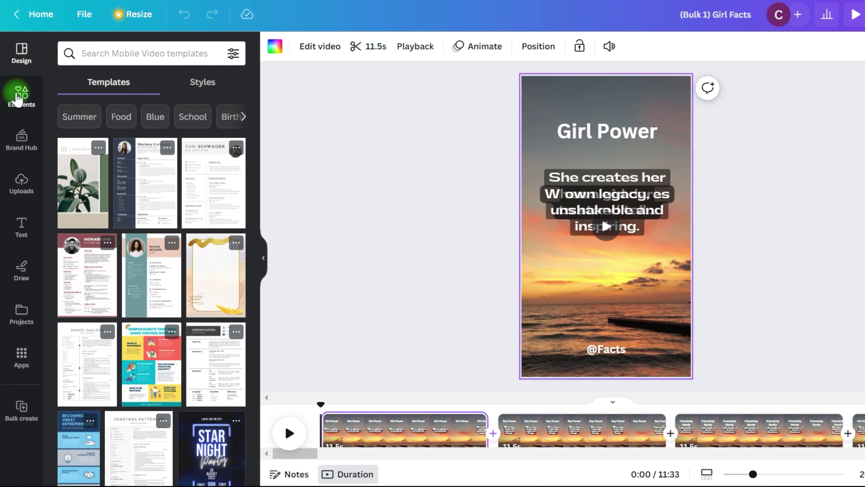
Step: Search the Elements library for 'nature', filtered to videos
click(18, 97)
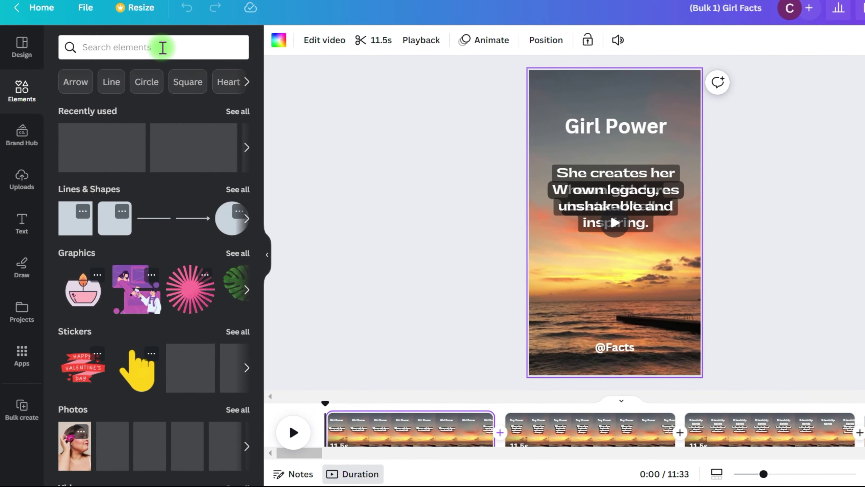
click(195, 38)
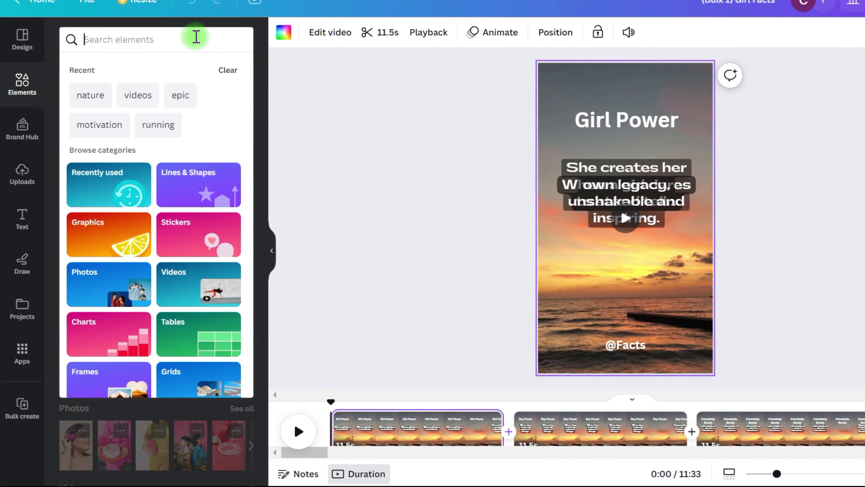
click(121, 91)
click(192, 61)
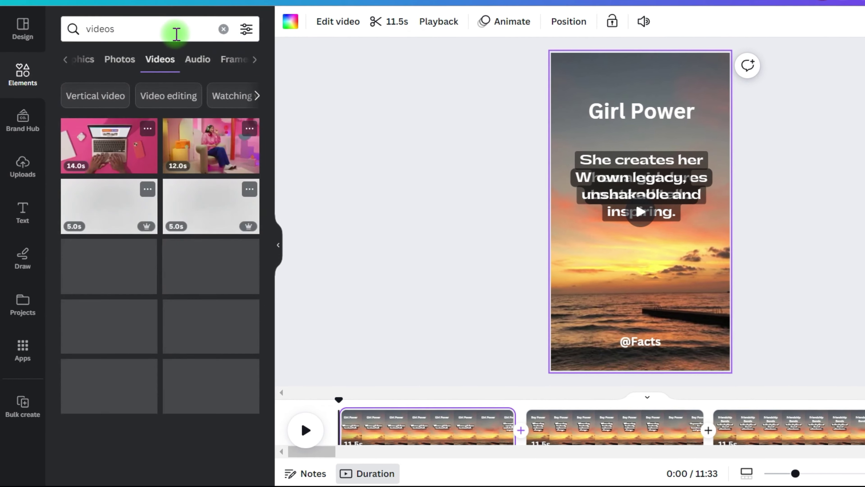
click(114, 32)
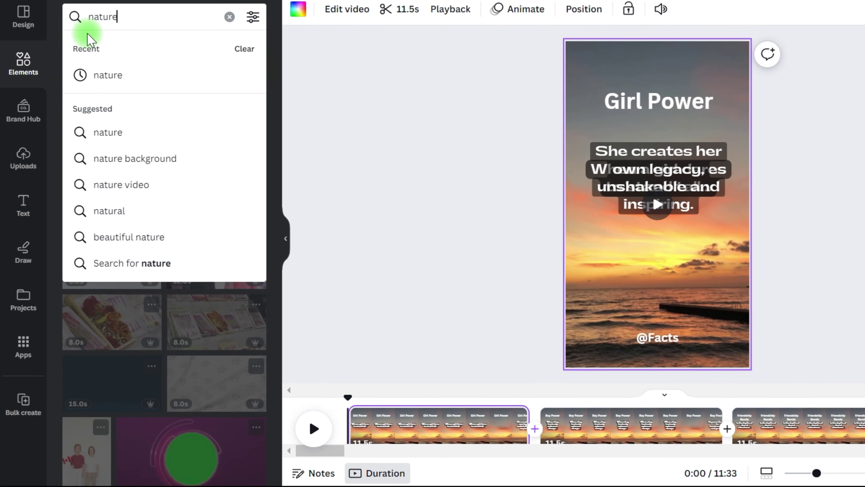
key(Return)
Step: Make the autumn forest clip page 1's background and the green leaf clip page 2's
click(412, 428)
drag(137, 150, 655, 242)
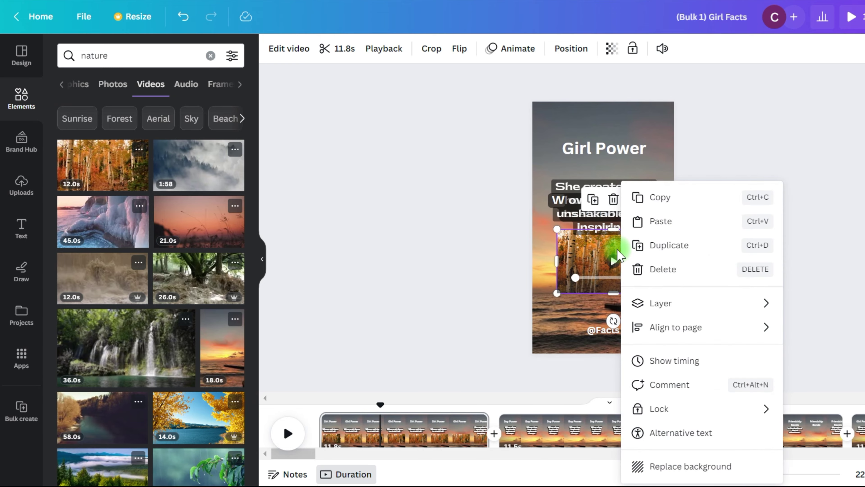
click(679, 467)
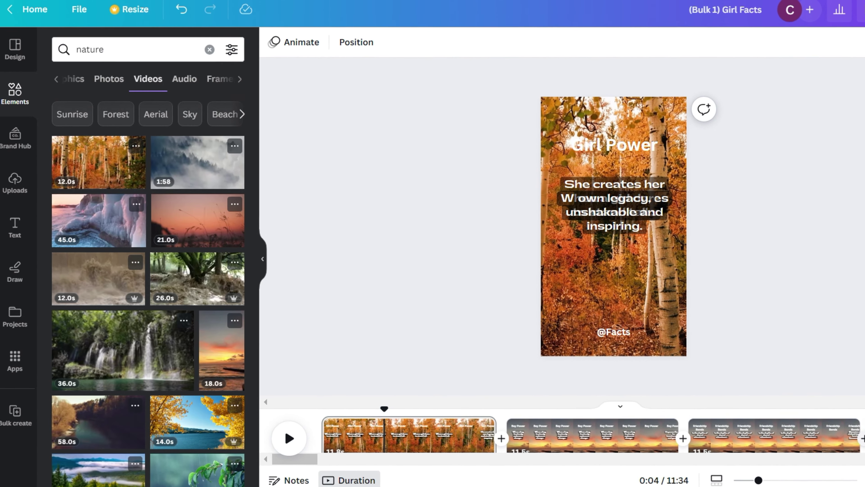
scroll(193, 283, down, 5)
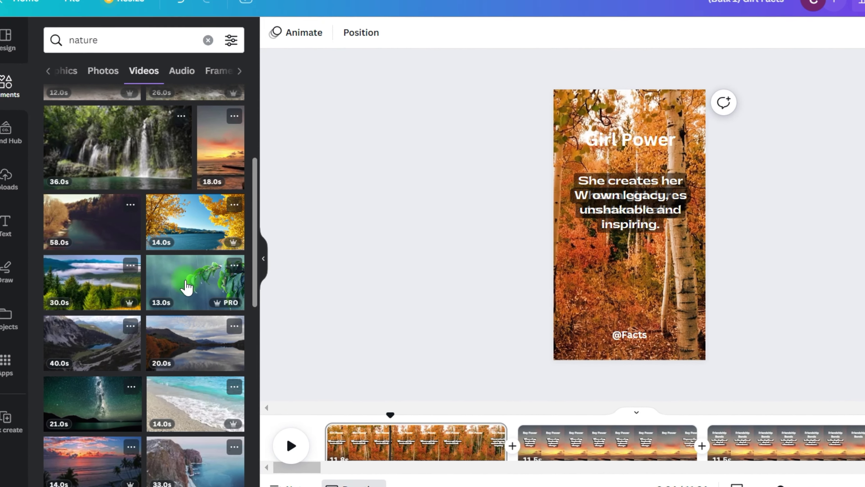
drag(187, 288, 623, 279)
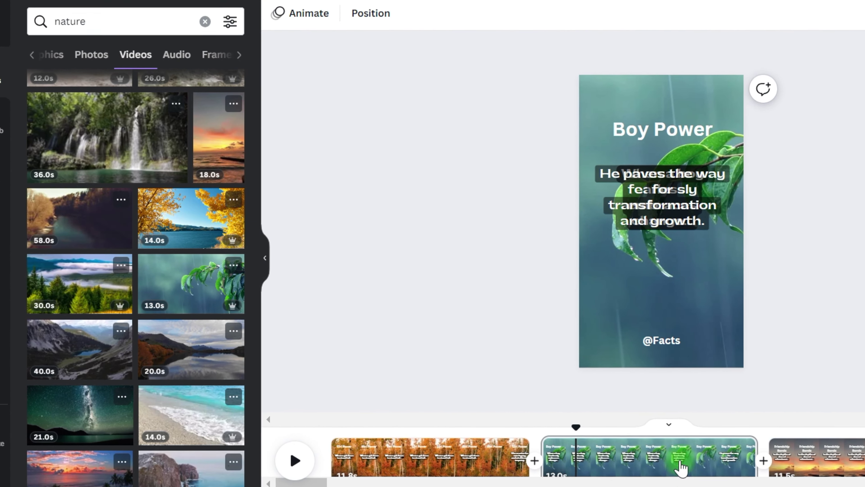
Step: Preview the pages, shorten the quote text timing and trim the clip to about 11.4 seconds
click(299, 463)
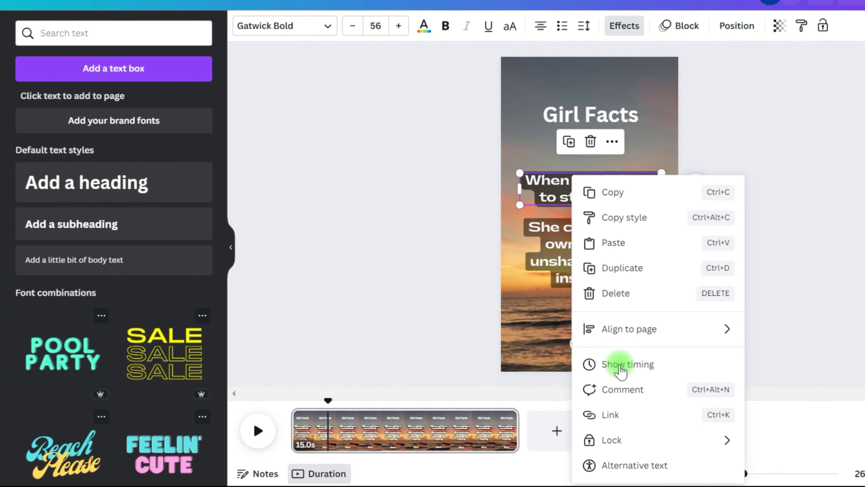
click(567, 367)
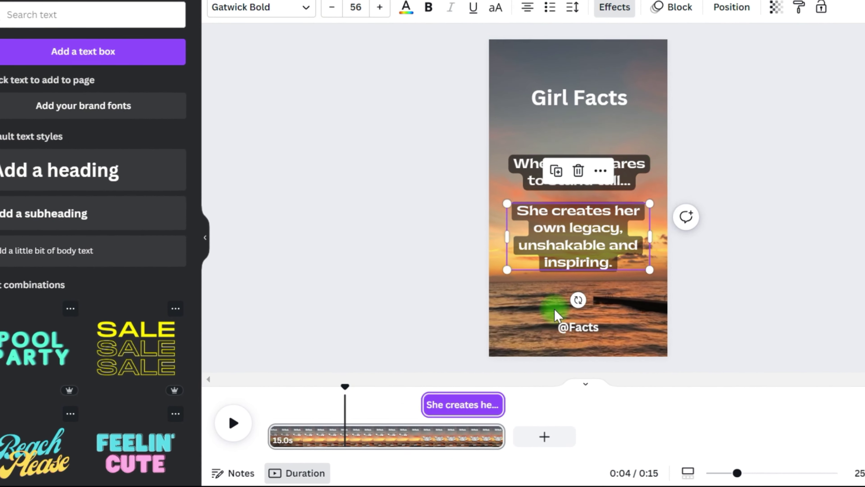
drag(508, 407, 462, 407)
drag(511, 437, 455, 430)
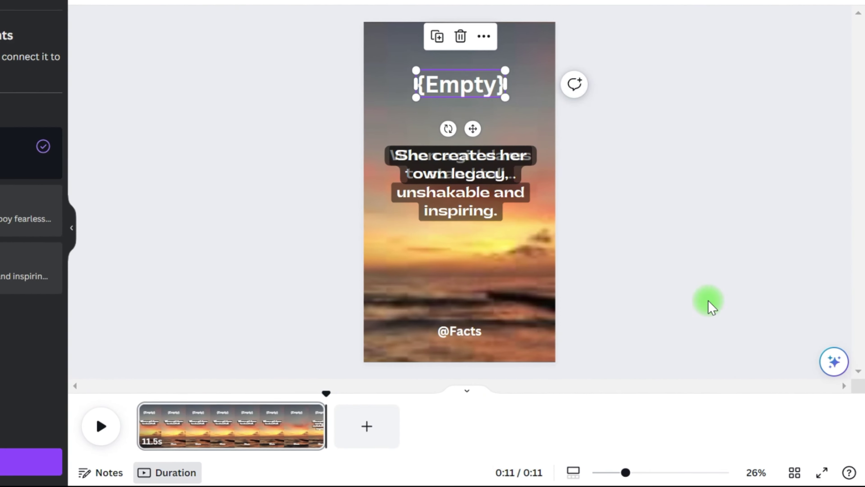
Step: Connect the quote text box to Empty (2) and reposition it on the page
right_click(526, 167)
mouse_move(608, 313)
click(759, 373)
drag(477, 160, 471, 158)
click(604, 342)
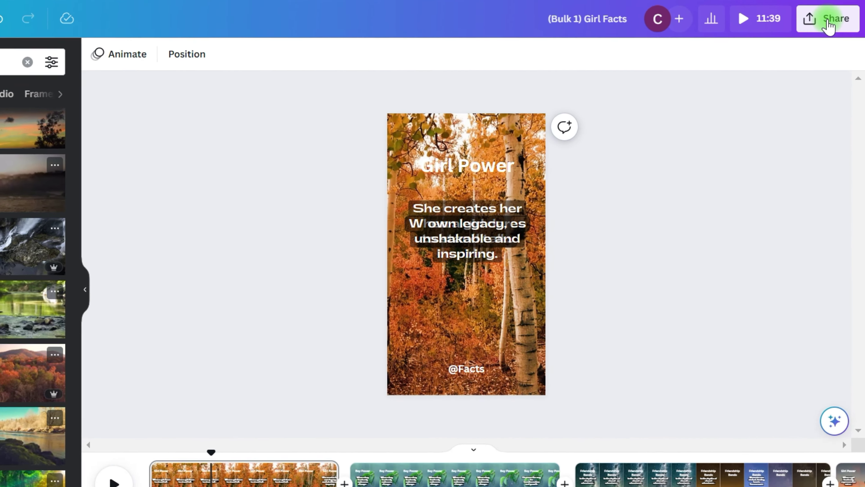
Step: Open the Share download settings, keeping MP4 Video as the file type
click(742, 327)
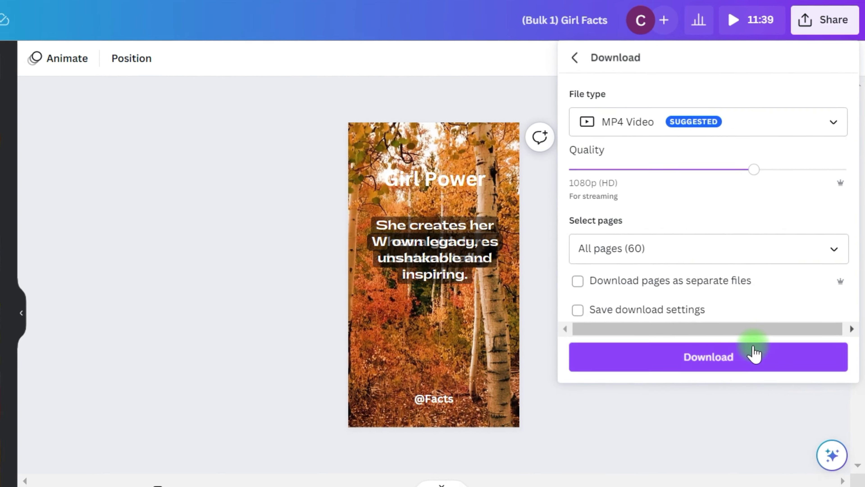
click(843, 248)
click(818, 286)
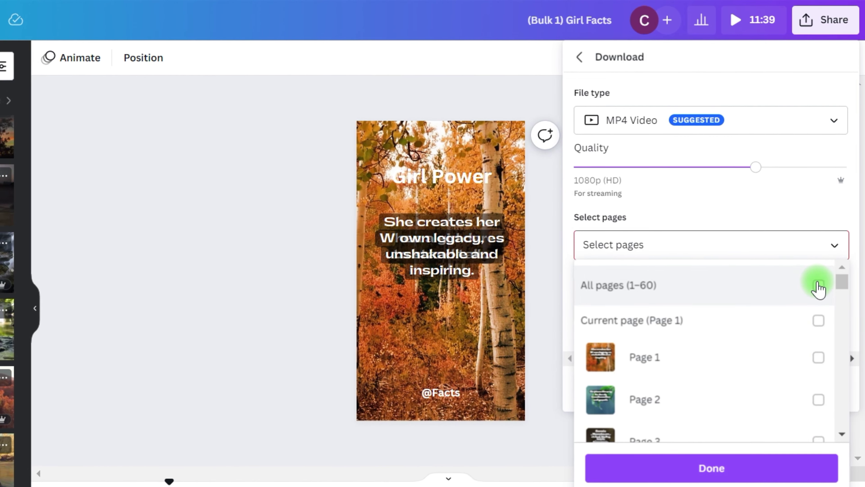
click(818, 286)
drag(842, 282, 840, 422)
click(808, 112)
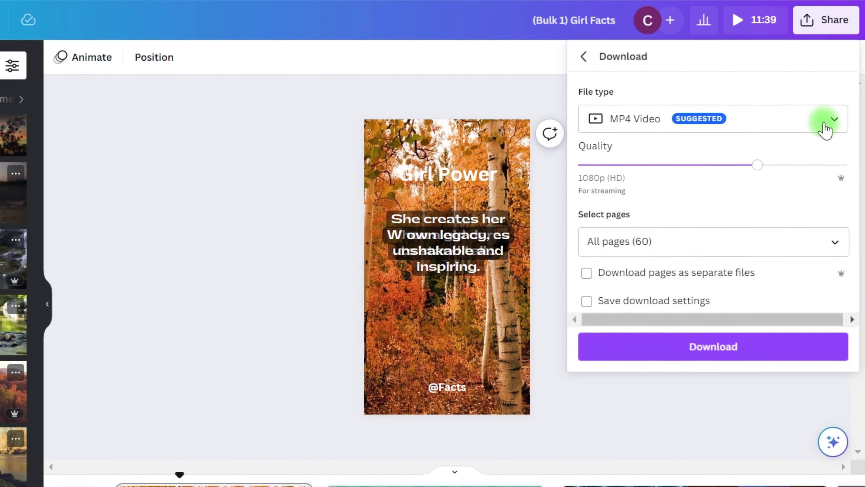
click(826, 119)
click(706, 358)
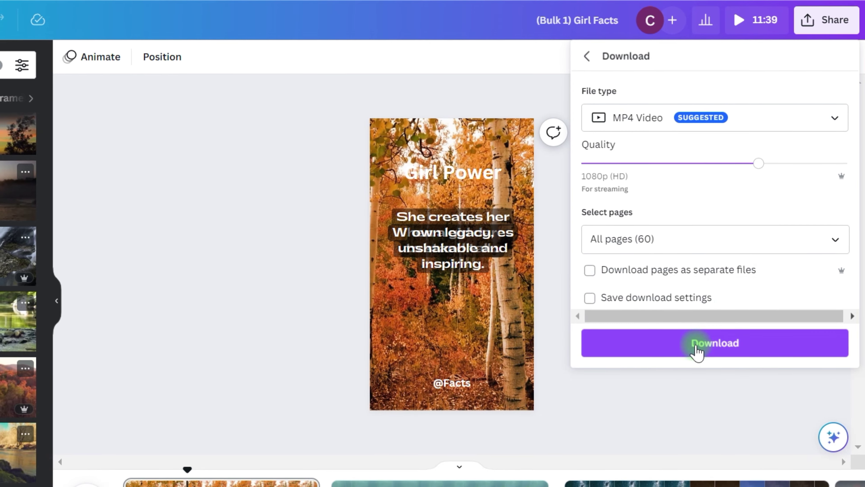
Step: Limit the export to the current page, save the download settings and start the download
click(835, 239)
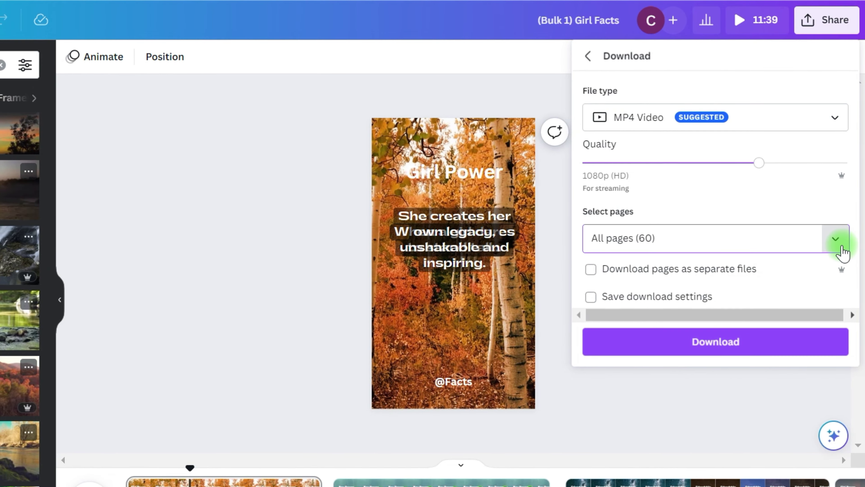
click(819, 278)
click(820, 314)
click(821, 344)
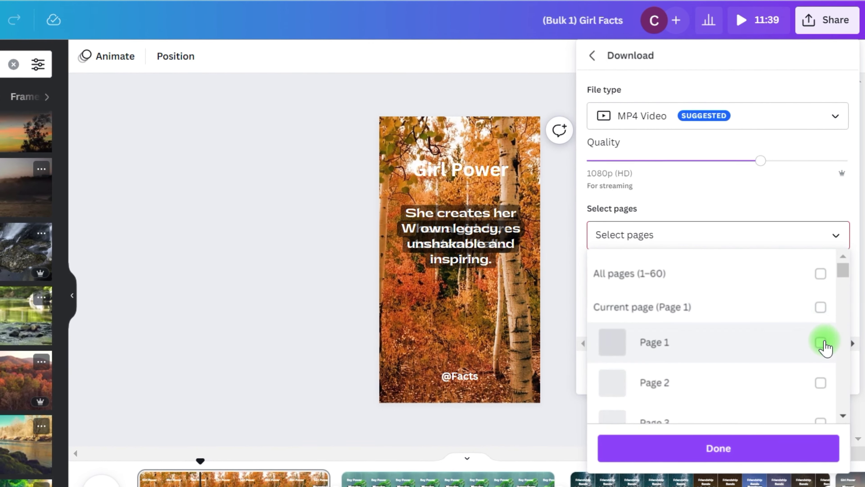
click(821, 344)
click(768, 448)
click(777, 265)
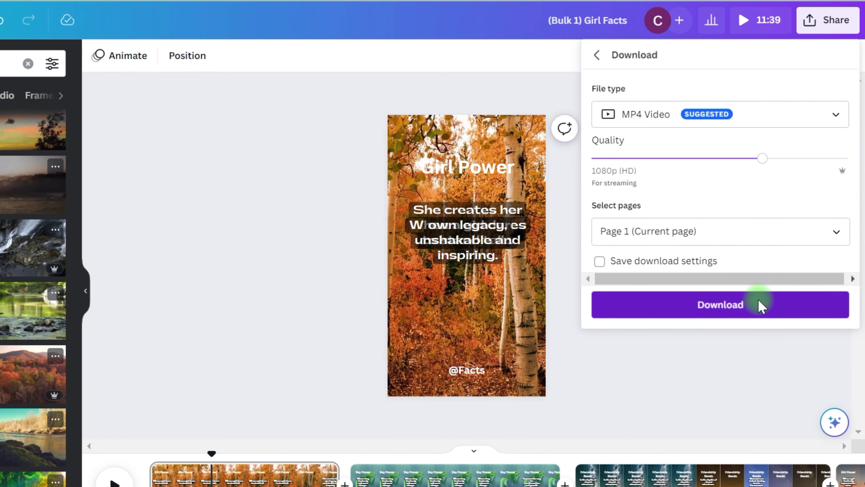
click(759, 304)
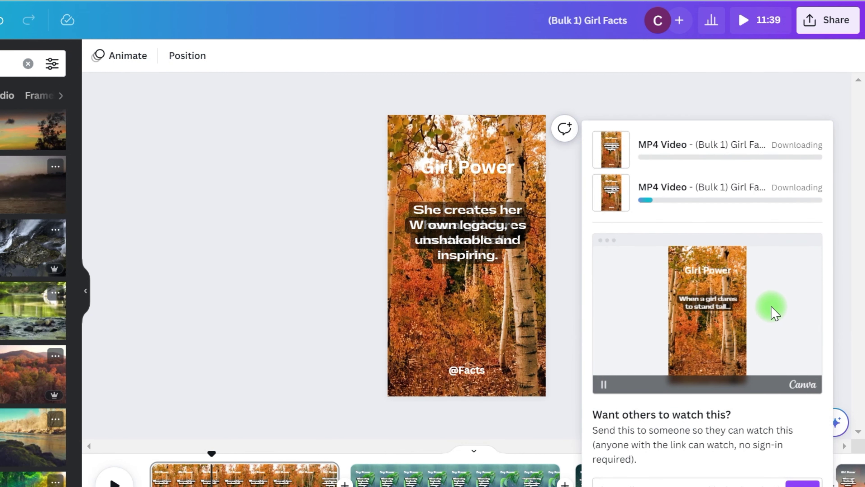